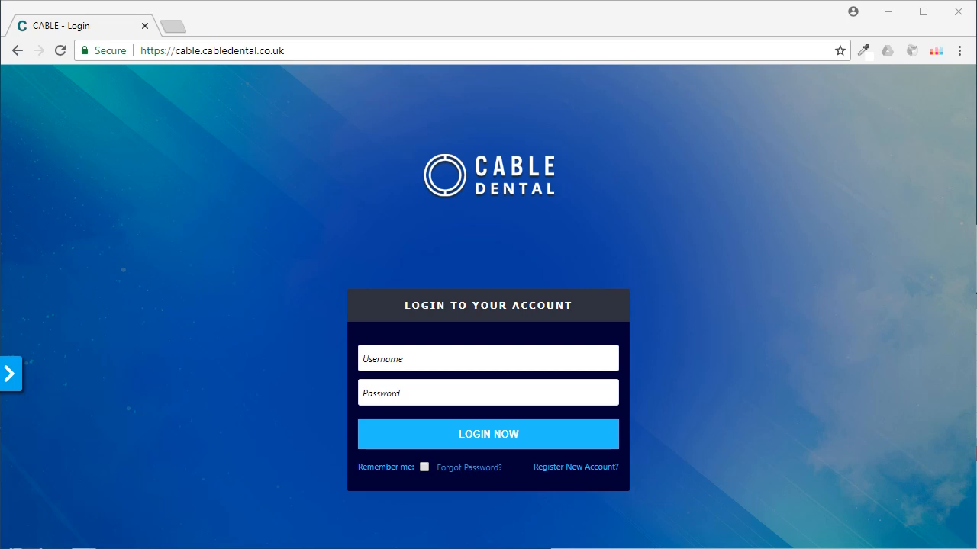
# Step: Expand the Cable Dental side panel on the login page, collapse it again, and reload the page
pyautogui.click(12, 377)
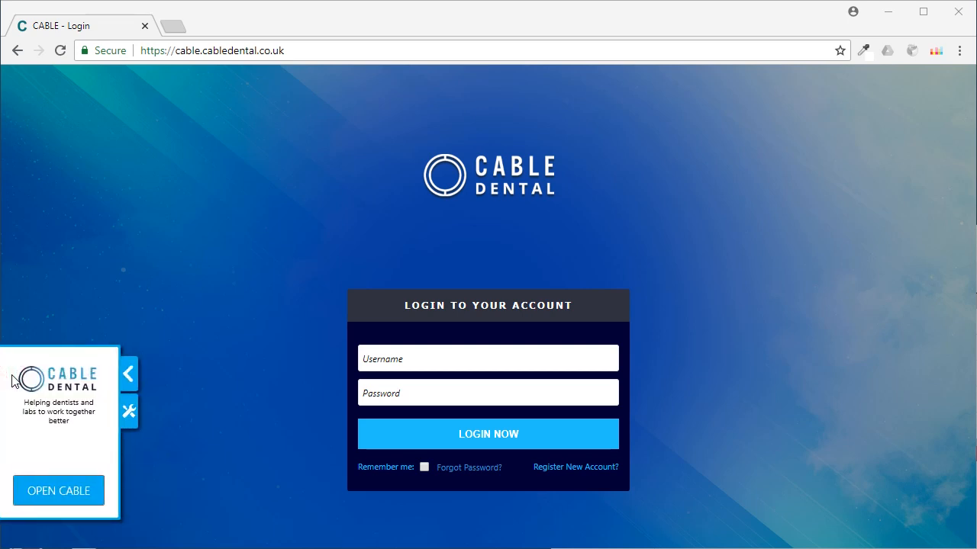
pyautogui.click(126, 375)
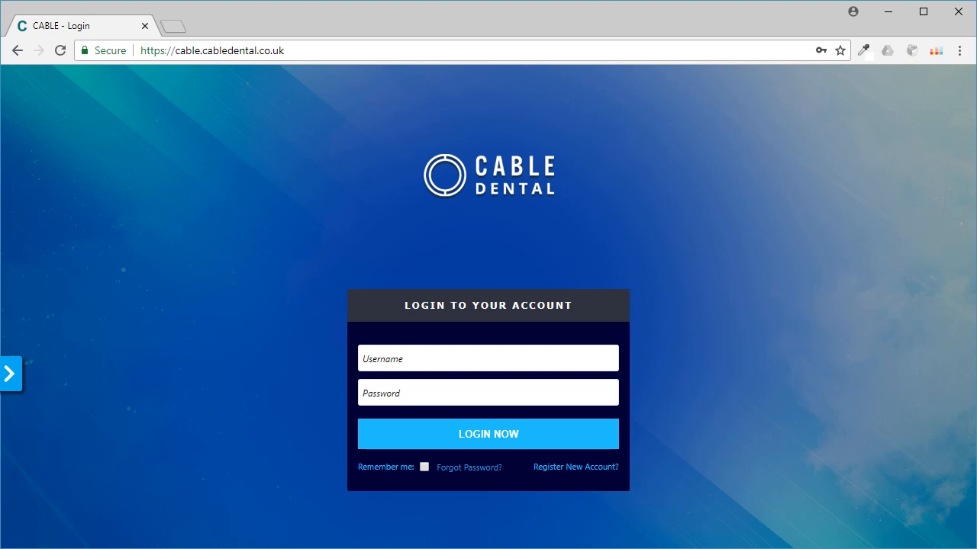
pyautogui.press('F5')
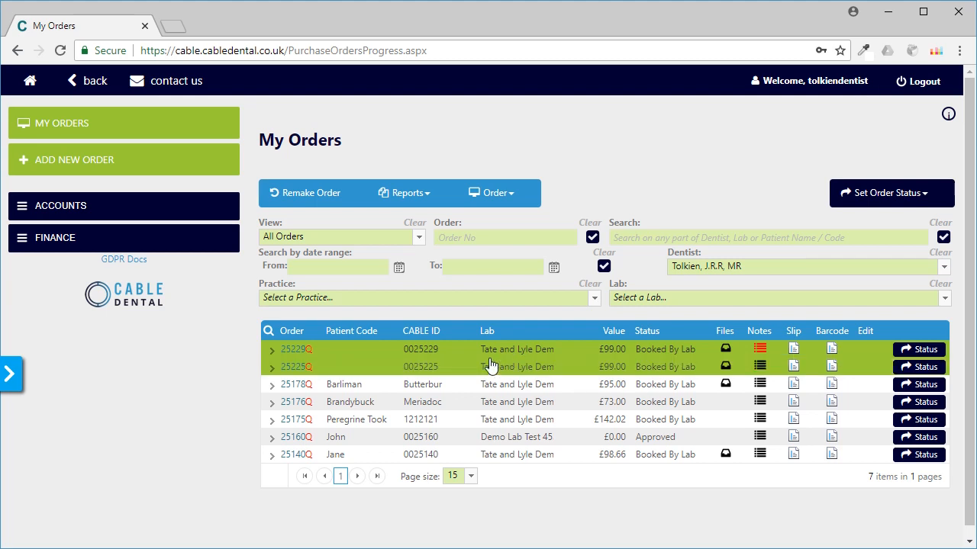
# Step: Open the topmost order in My Orders and attach the file v8.png to it
pyautogui.click(272, 352)
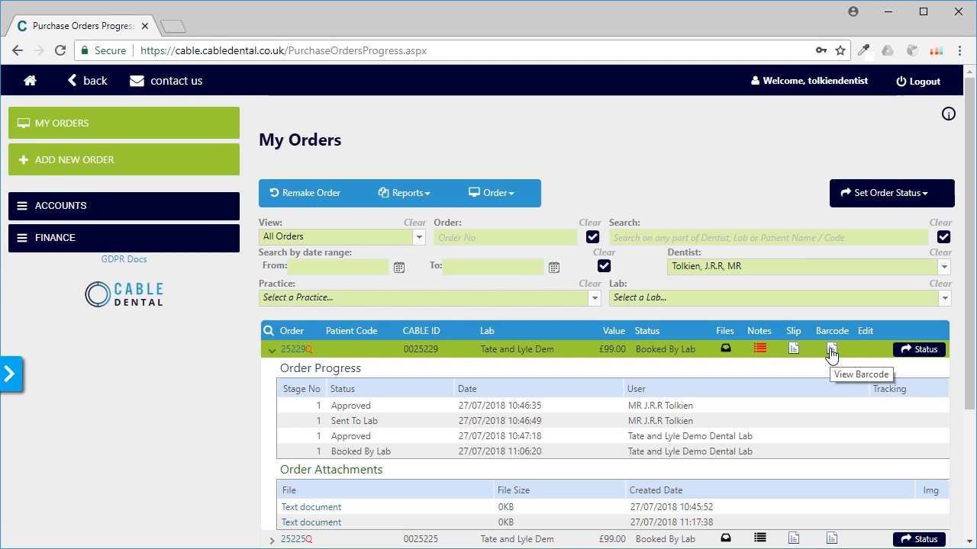
pyautogui.click(296, 351)
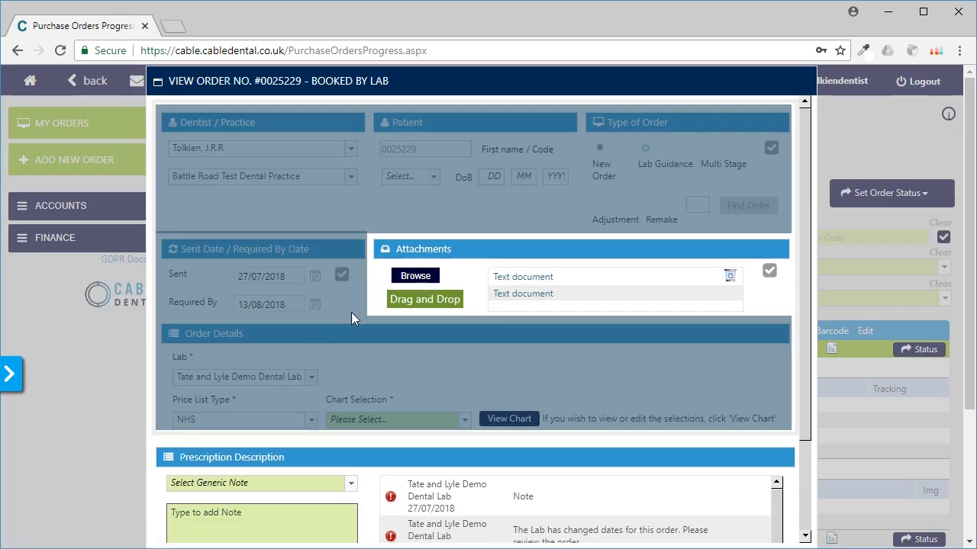
pyautogui.click(415, 276)
pyautogui.click(442, 136)
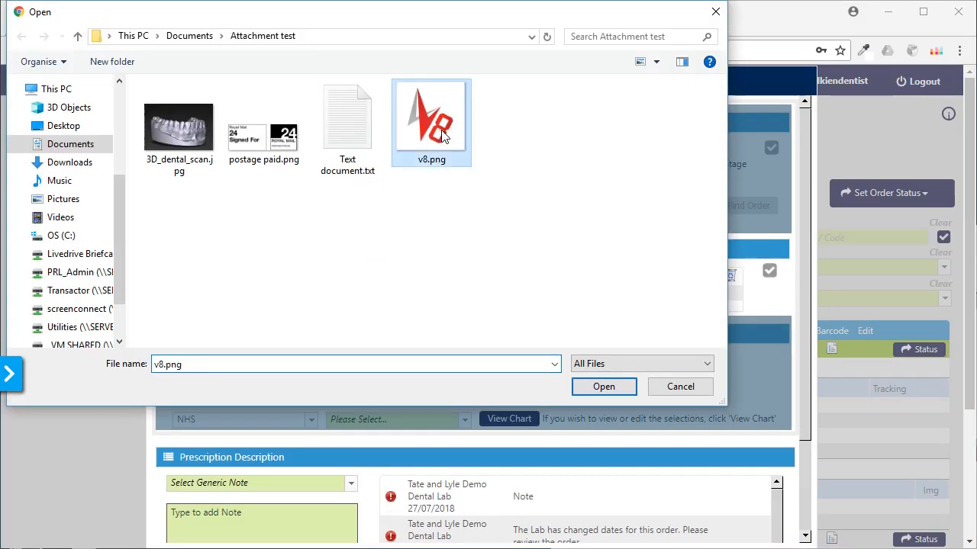
pyautogui.click(604, 386)
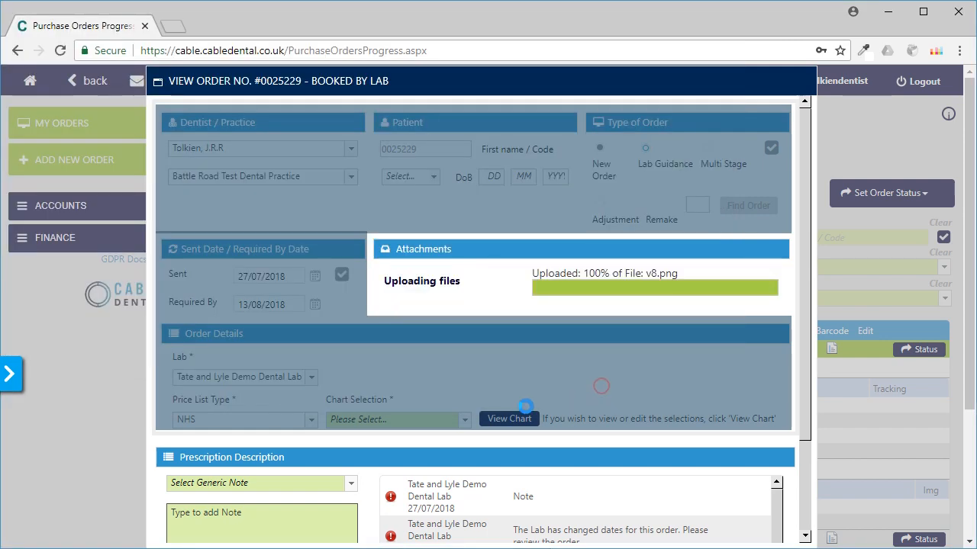
# Step: Add the prescription note "note" to the order, then save and close the order
pyautogui.click(290, 511)
pyautogui.scroll(-2, 290, 511)
pyautogui.write('note')
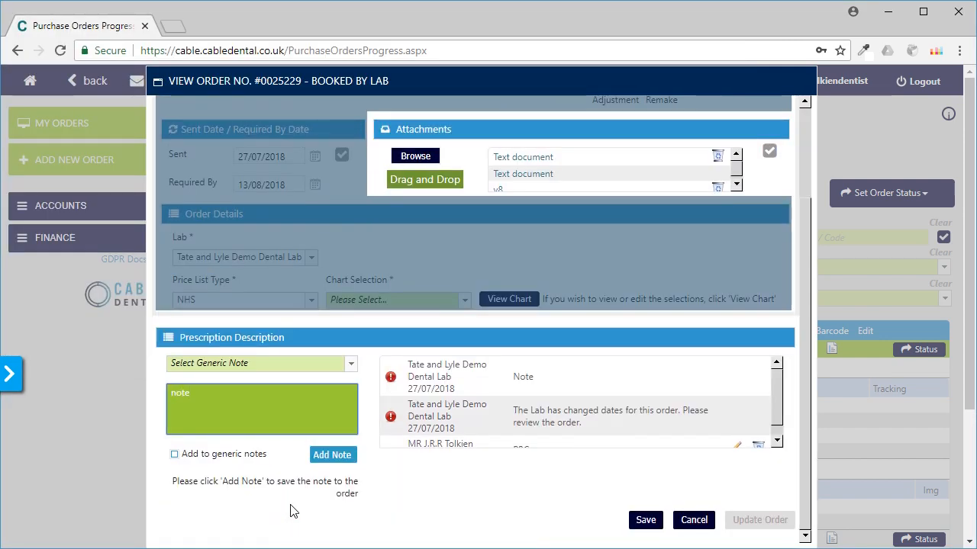
pyautogui.click(319, 456)
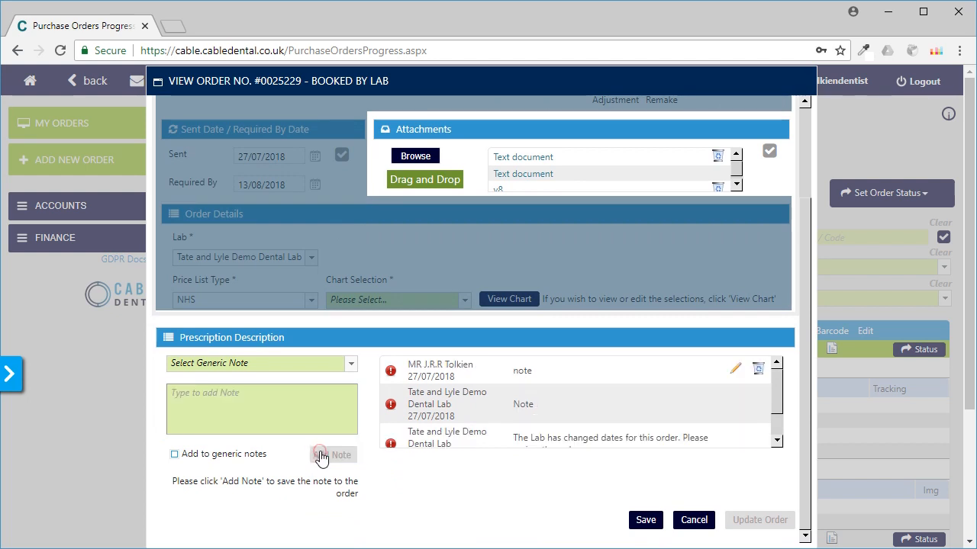
pyautogui.click(645, 522)
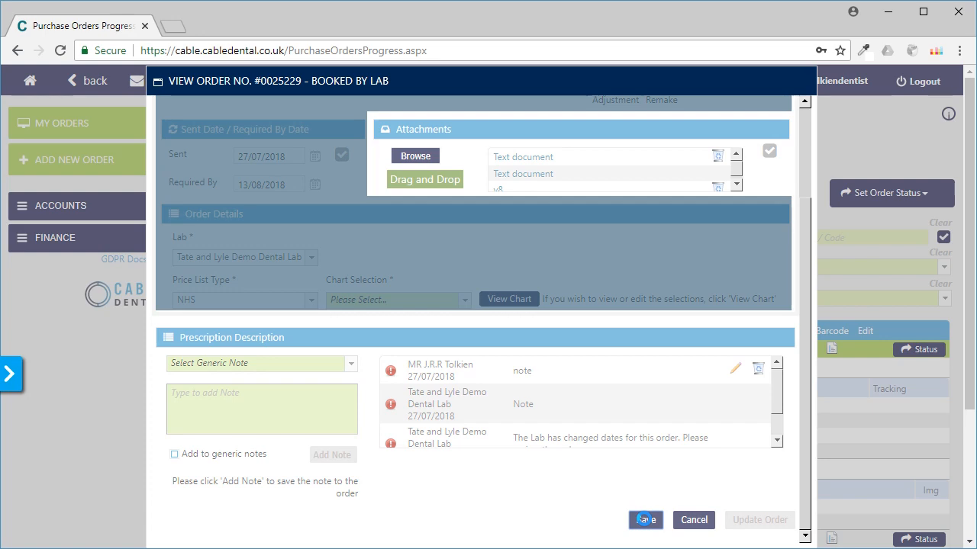
pyautogui.click(681, 521)
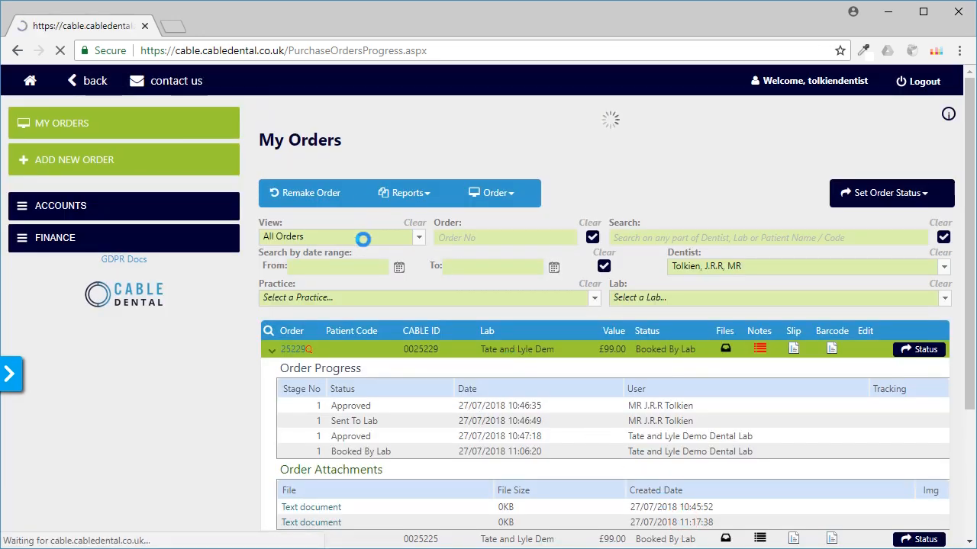
# Step: Filter the order list to Non Cable Orders and expand the progress and attachment details of the first order
pyautogui.click(408, 238)
pyautogui.click(307, 375)
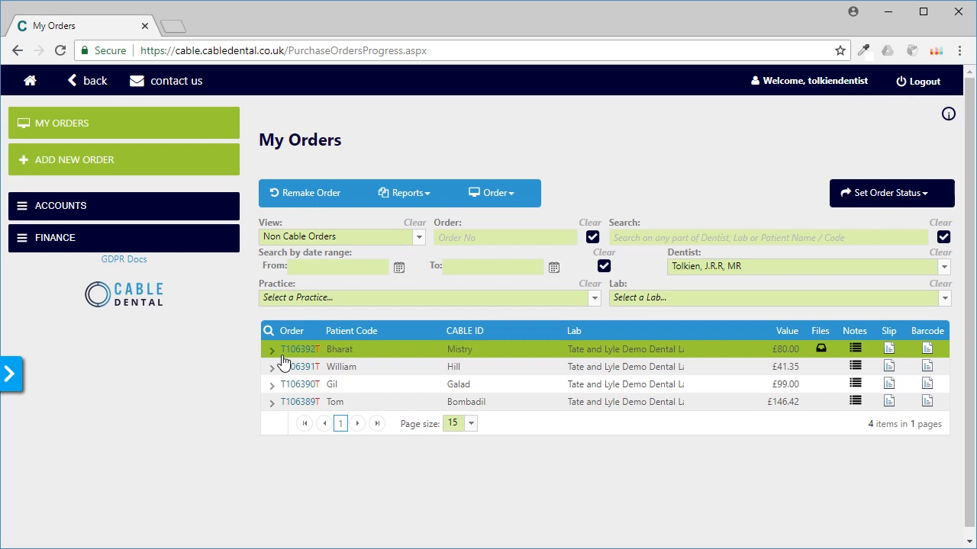
pyautogui.click(272, 352)
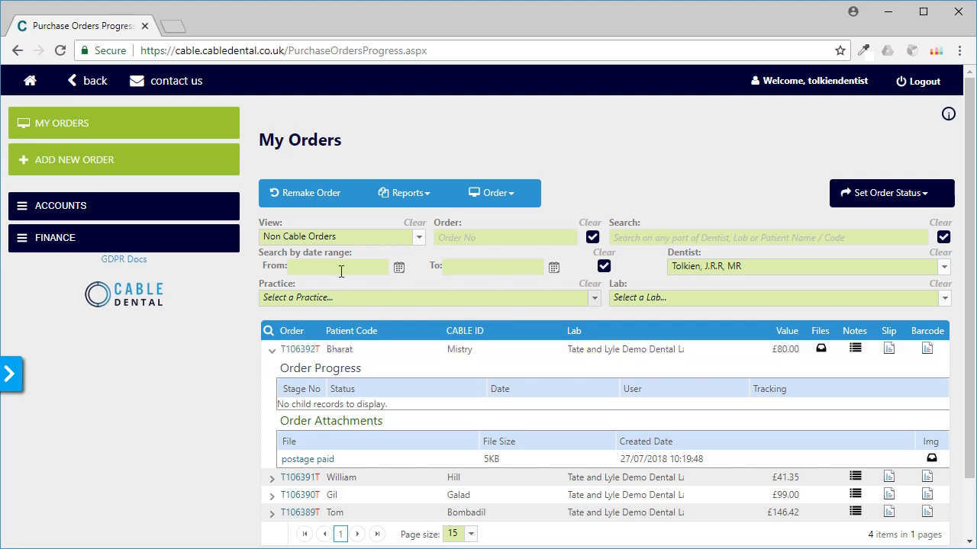
# Step: View the Order Progress report and close it
pyautogui.click(428, 197)
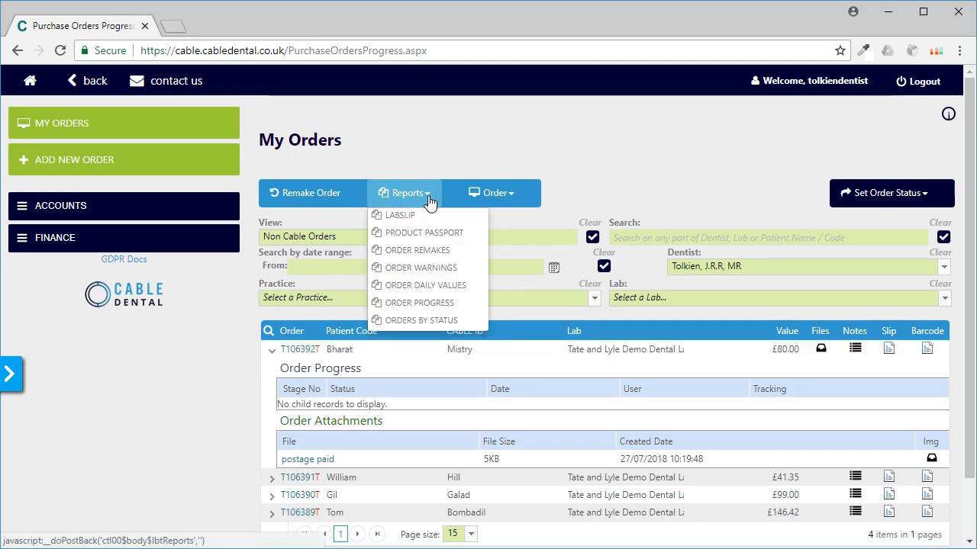
pyautogui.click(430, 305)
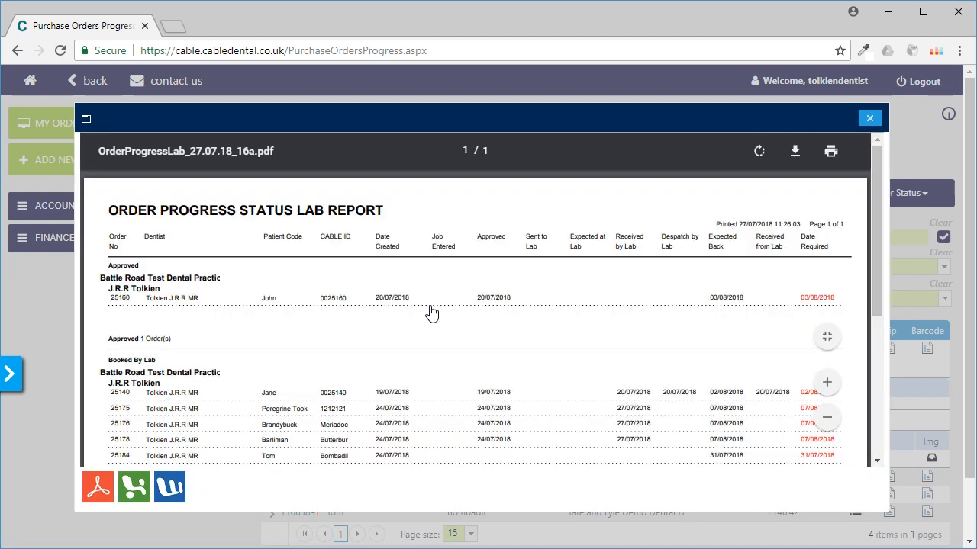
pyautogui.click(869, 118)
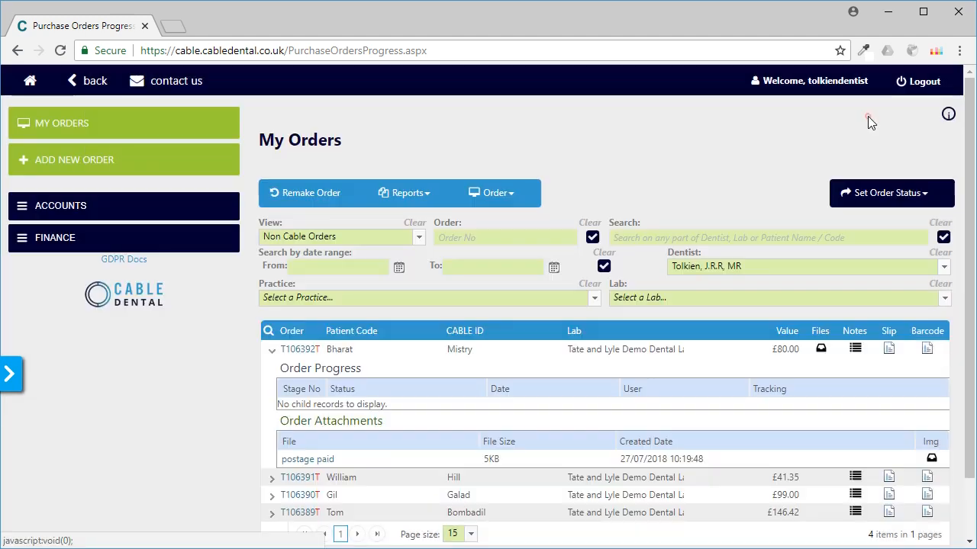
# Step: Start a new order and confirm the New Order type with sent date 27/07/2018 and required-by date 10/08/2018
pyautogui.click(90, 171)
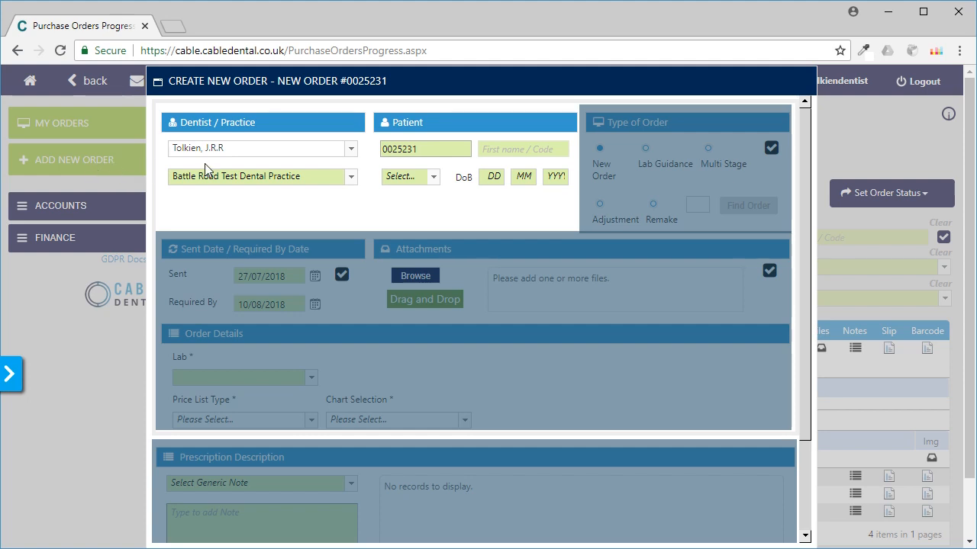
pyautogui.click(437, 150)
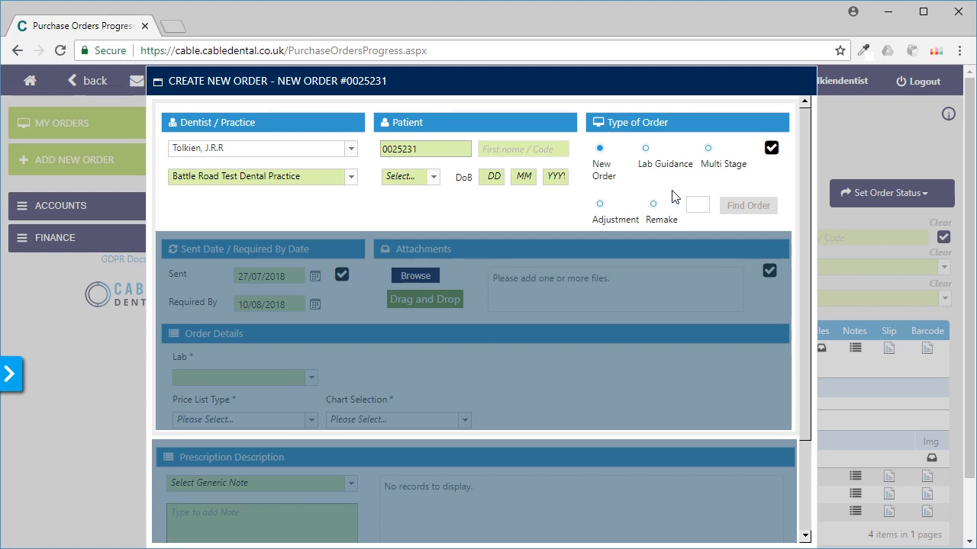
pyautogui.click(771, 150)
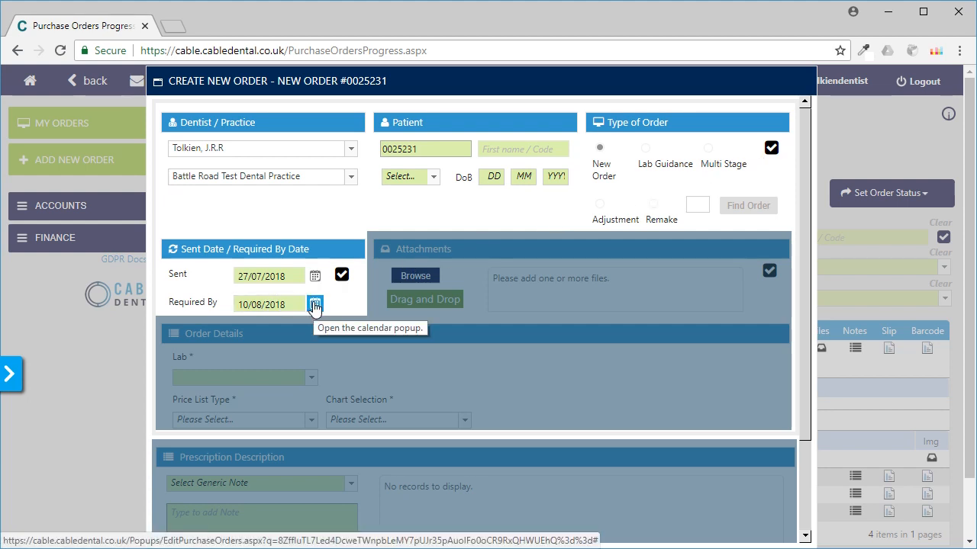
pyautogui.click(341, 276)
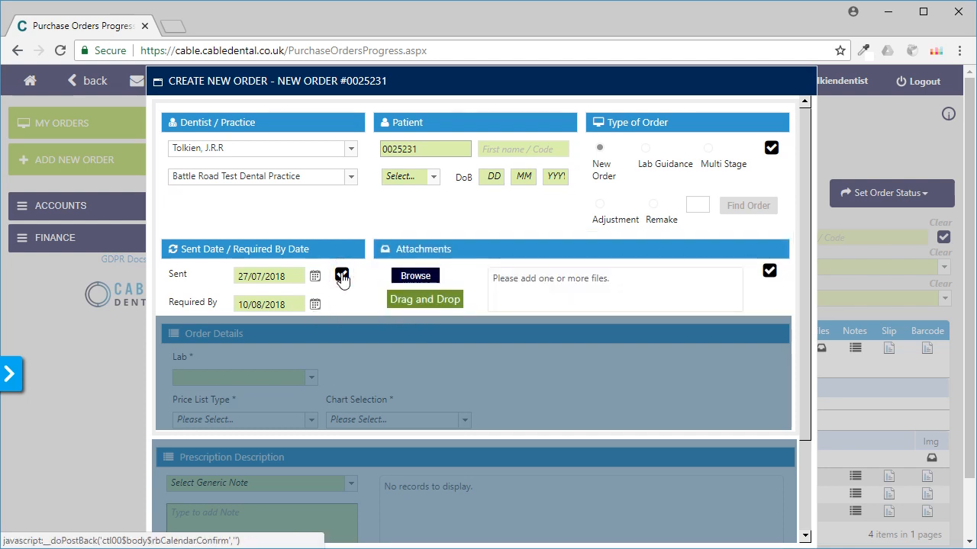
# Step: Attach 3D_dental_scan.jpg to the new order and confirm the attachments
pyautogui.click(416, 275)
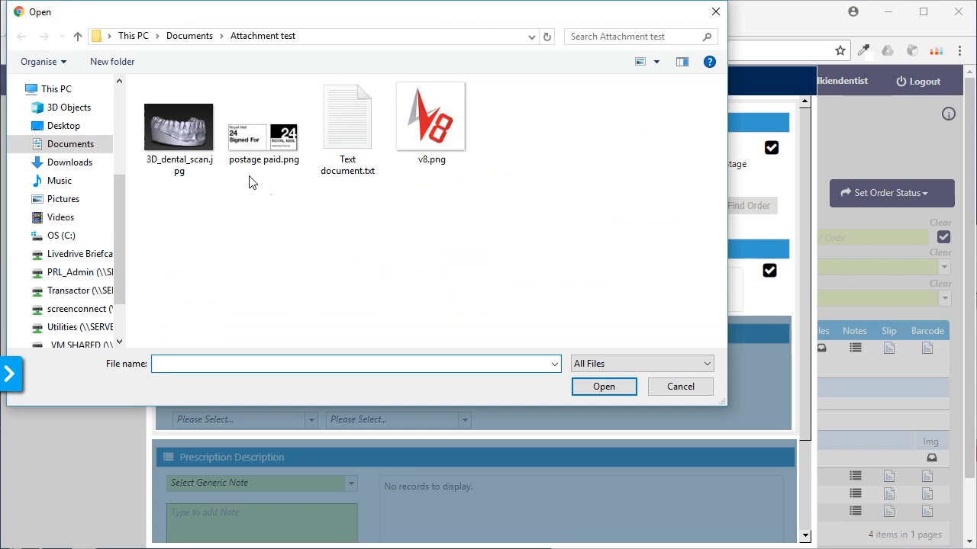
pyautogui.click(194, 136)
pyautogui.click(601, 386)
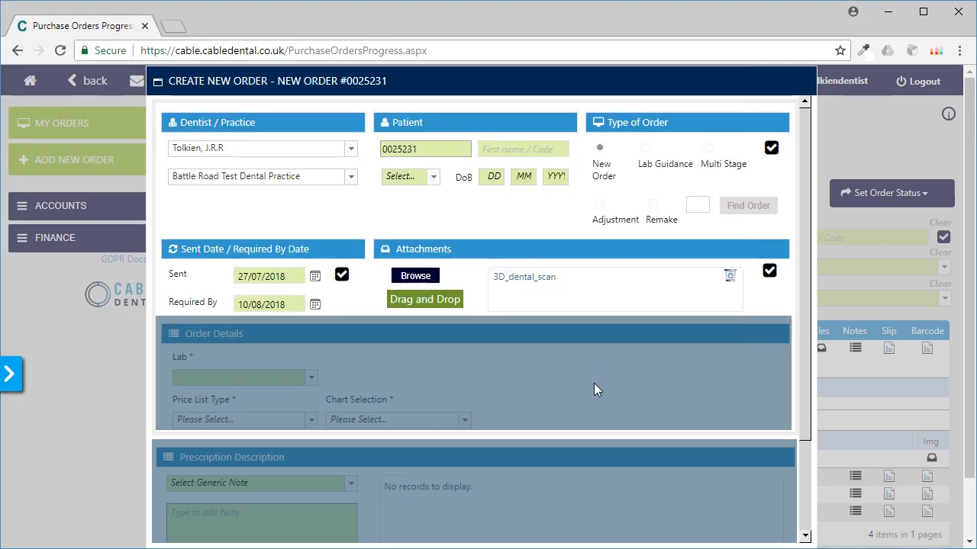
pyautogui.click(769, 270)
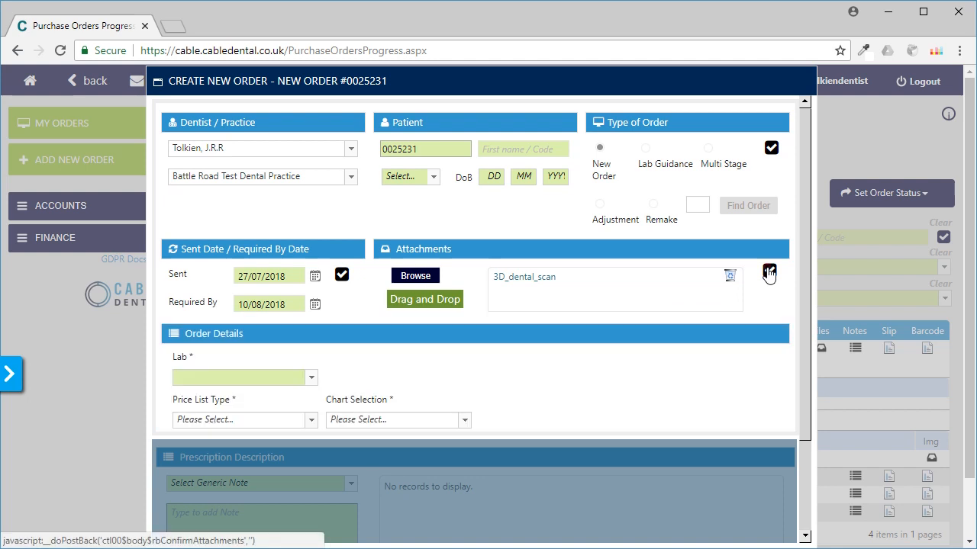
# Step: Set the order details to lab Tate and Lyle Demo Dental Lab, price list type Private, and chart Crown and Bridge
pyautogui.click(310, 377)
pyautogui.click(274, 412)
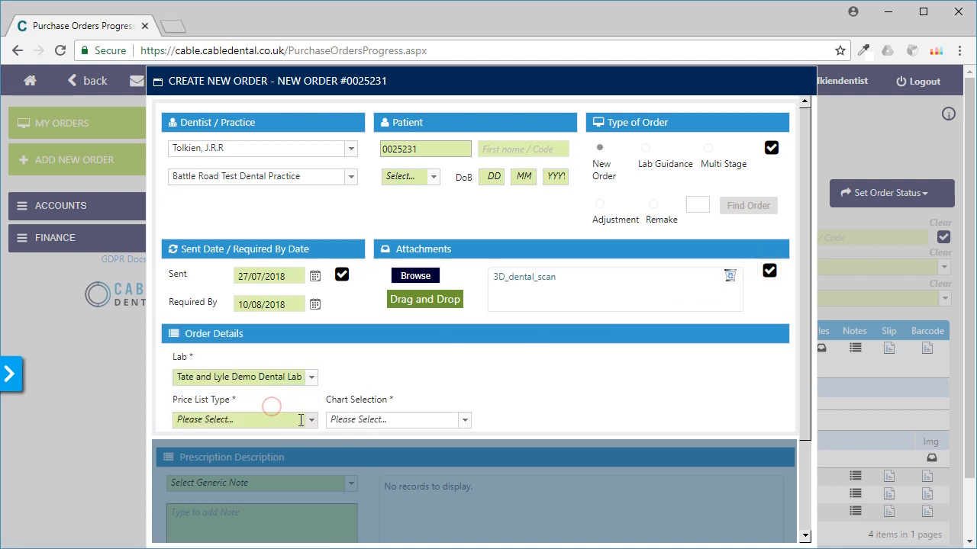
pyautogui.click(312, 421)
pyautogui.click(262, 470)
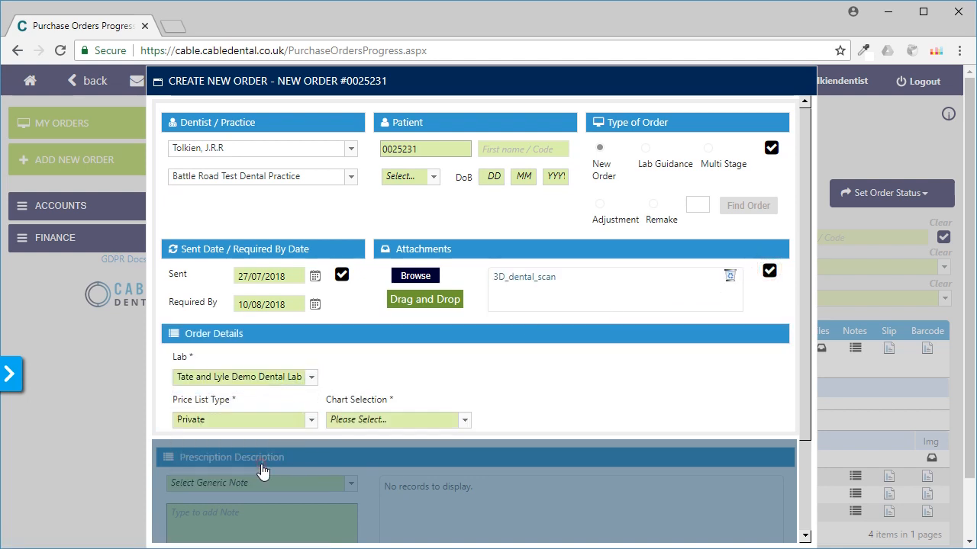
pyautogui.click(465, 420)
pyautogui.click(396, 488)
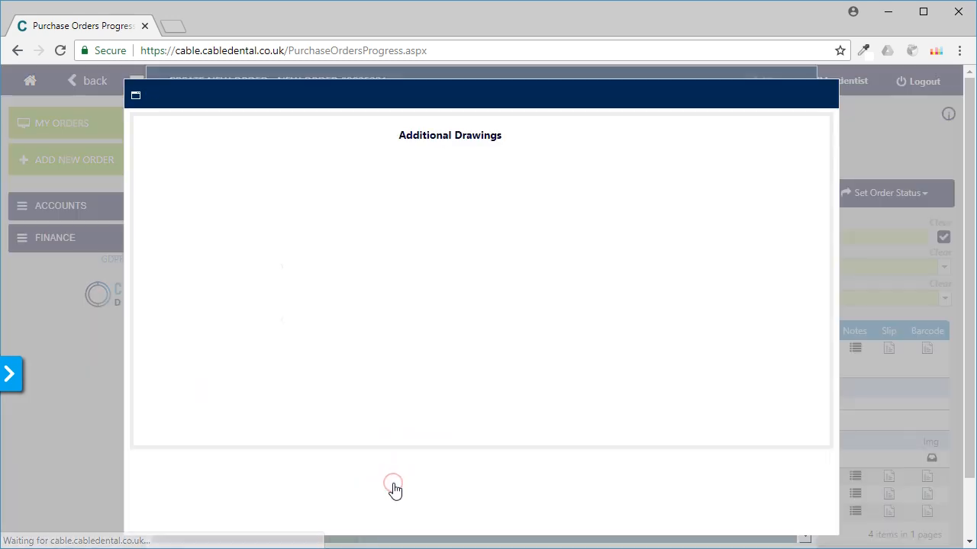
# Step: Mark upper left teeth 8 and 7 as pontics on the tooth chart and set the shade to A2
pyautogui.click(306, 263)
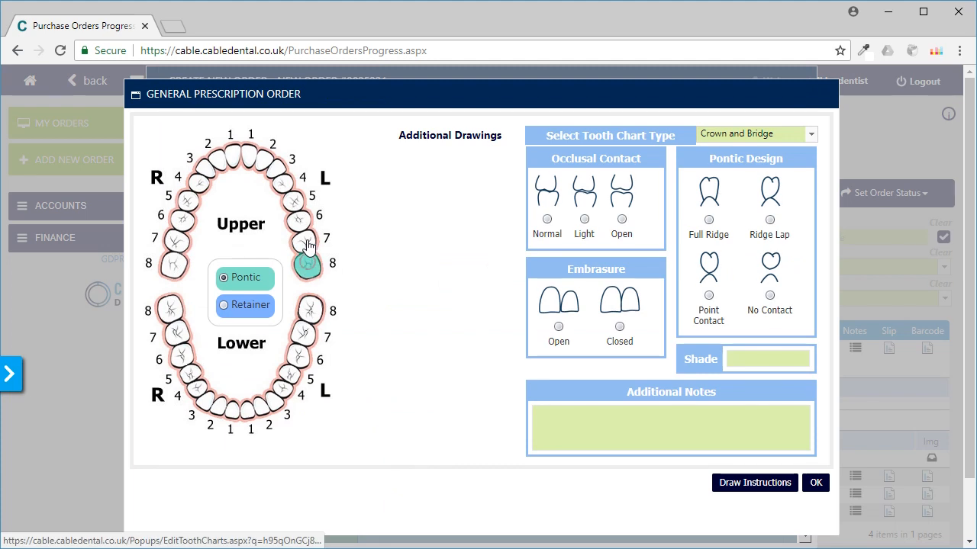
pyautogui.click(306, 243)
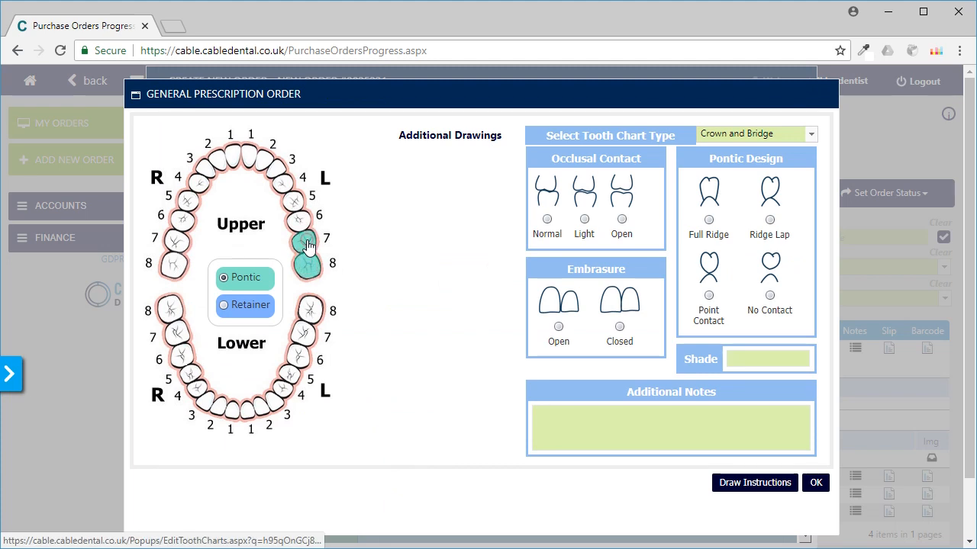
pyautogui.click(754, 359)
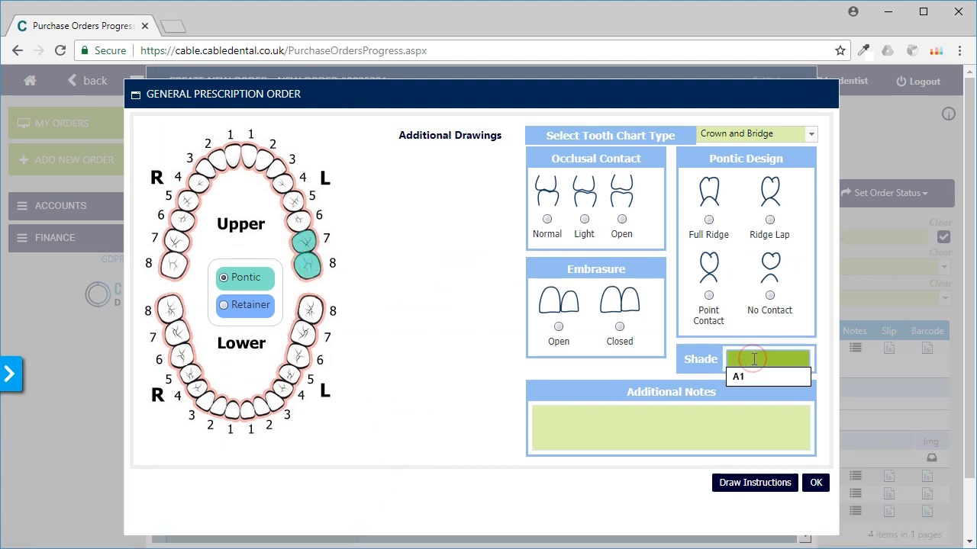
pyautogui.write('A2')
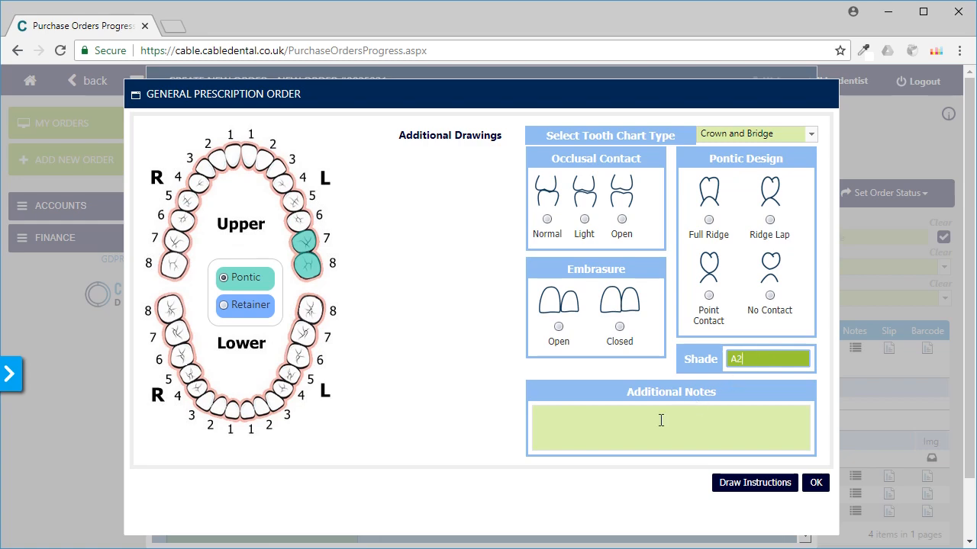
# Step: Draw a freehand marker circle around the two marked upper left teeth as a drawn instruction
pyautogui.click(737, 483)
pyautogui.click(468, 375)
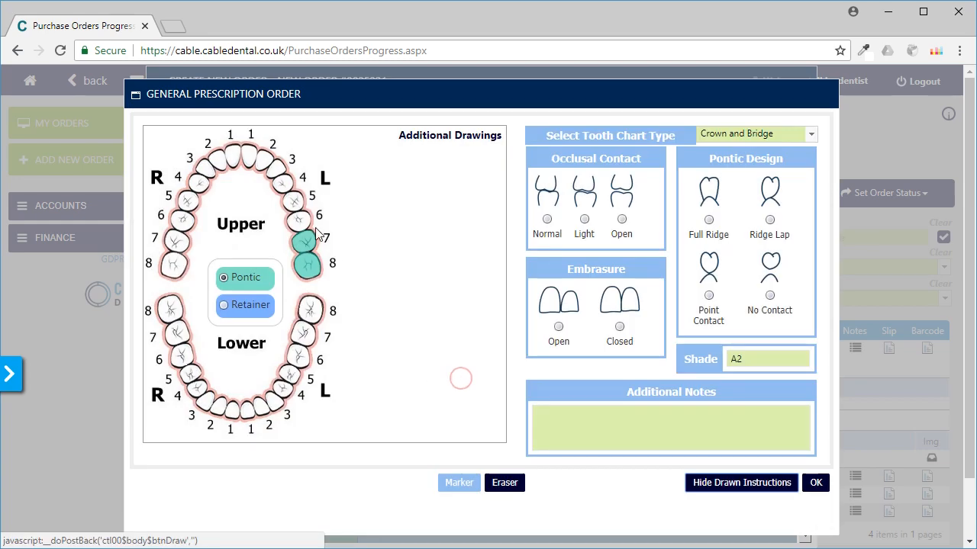
pyautogui.moveTo(293, 219)
pyautogui.mouseDown()
pyautogui.moveTo(267, 269)
pyautogui.moveTo(343, 211)
pyautogui.moveTo(280, 221)
pyautogui.mouseUp()
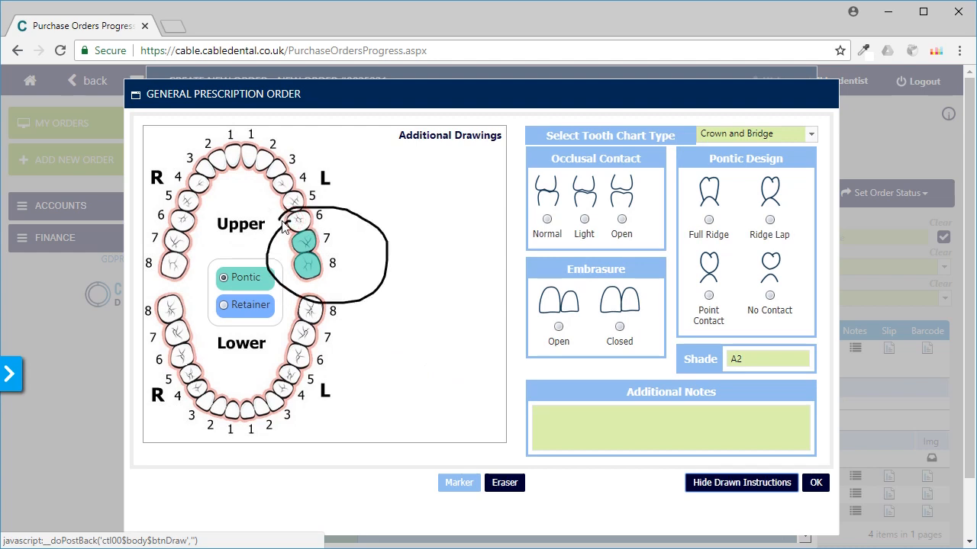
# Step: Enter "Notes here" as the chart's additional notes and accept the general prescription
pyautogui.click(619, 419)
pyautogui.write('N')
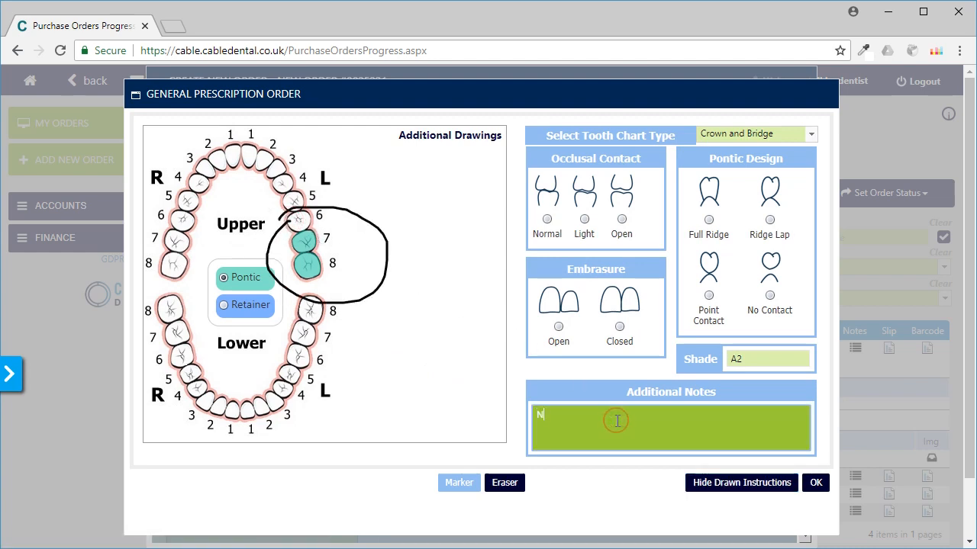
pyautogui.write('otes here')
pyautogui.click(815, 482)
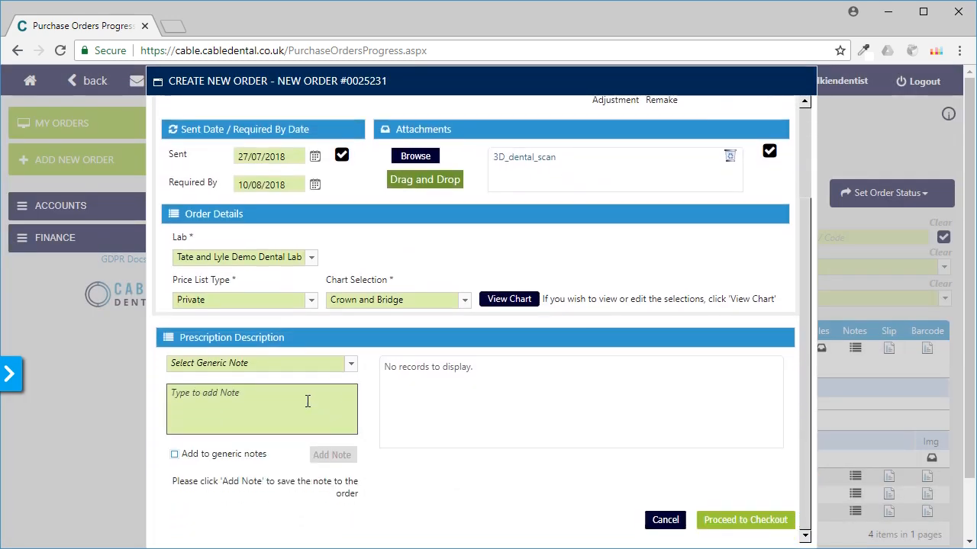
# Step: Add the note "Note details" to the new order's prescription description
pyautogui.click(307, 400)
pyautogui.write('Note ')
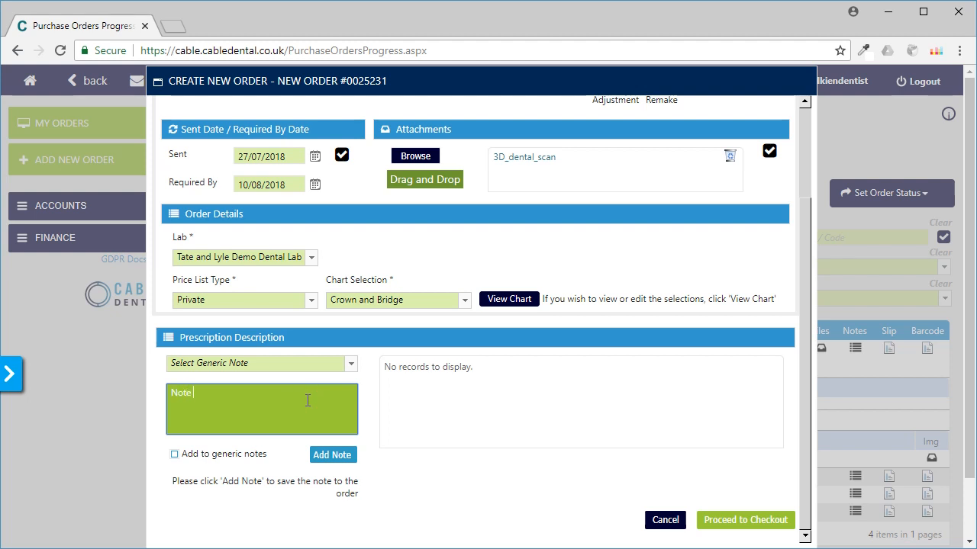
pyautogui.write('details')
pyautogui.click(329, 458)
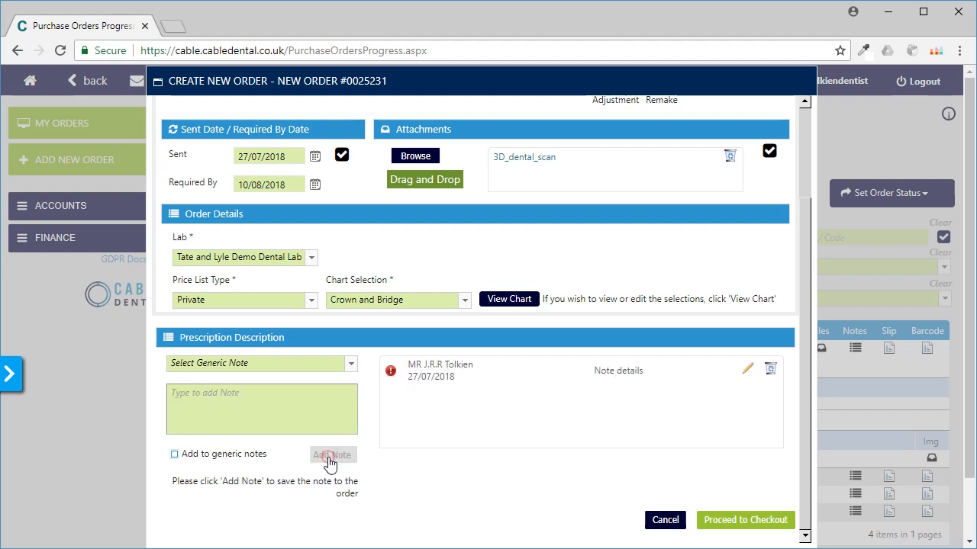
# Step: Check out the new order and dismiss the lab slip prompt without printing
pyautogui.click(732, 525)
pyautogui.click(439, 404)
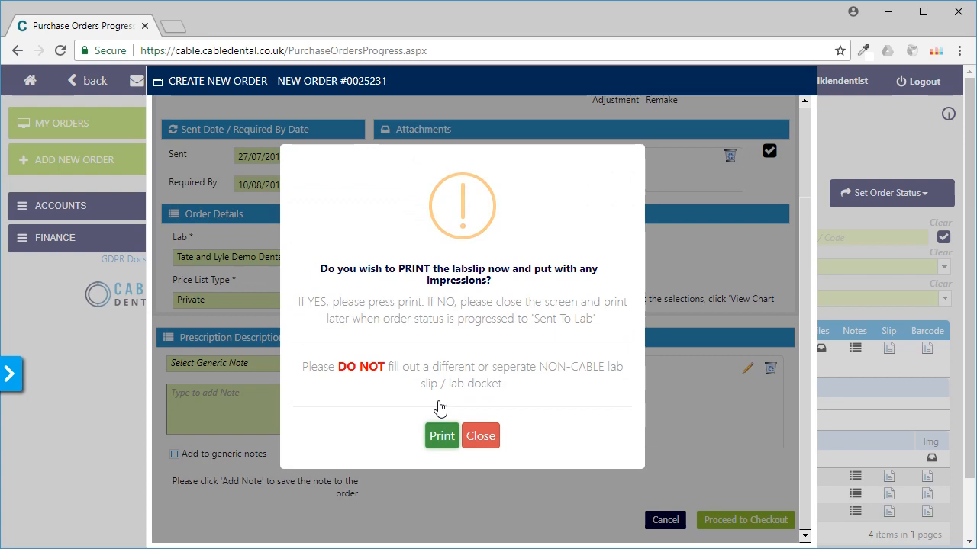
pyautogui.click(481, 436)
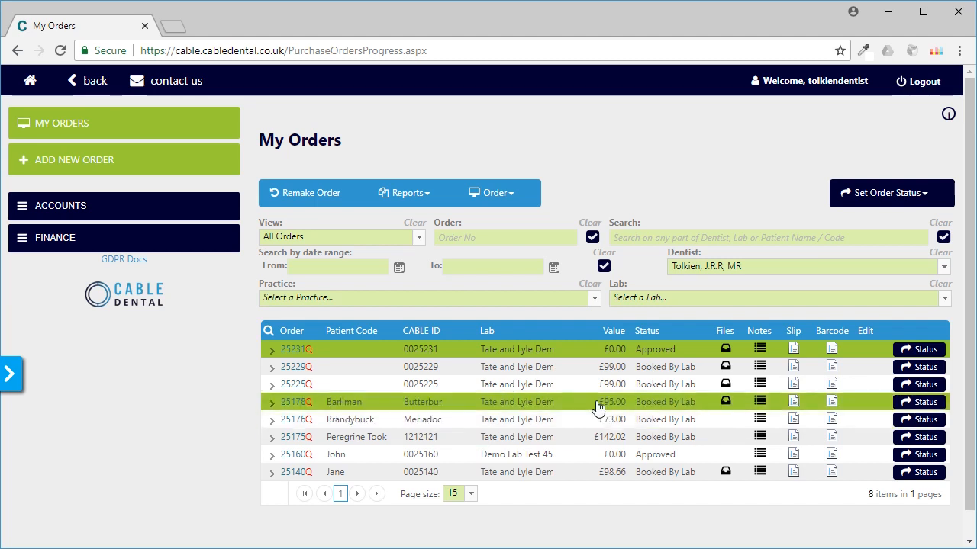
# Step: Set the newest order's status to Sent To Lab and acknowledge the lab slip reminder
pyautogui.click(924, 351)
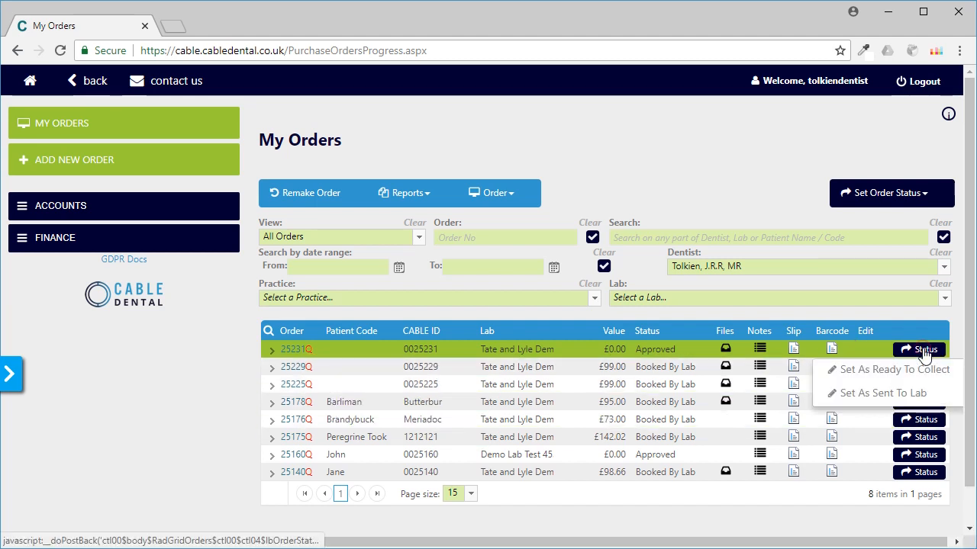
pyautogui.click(885, 393)
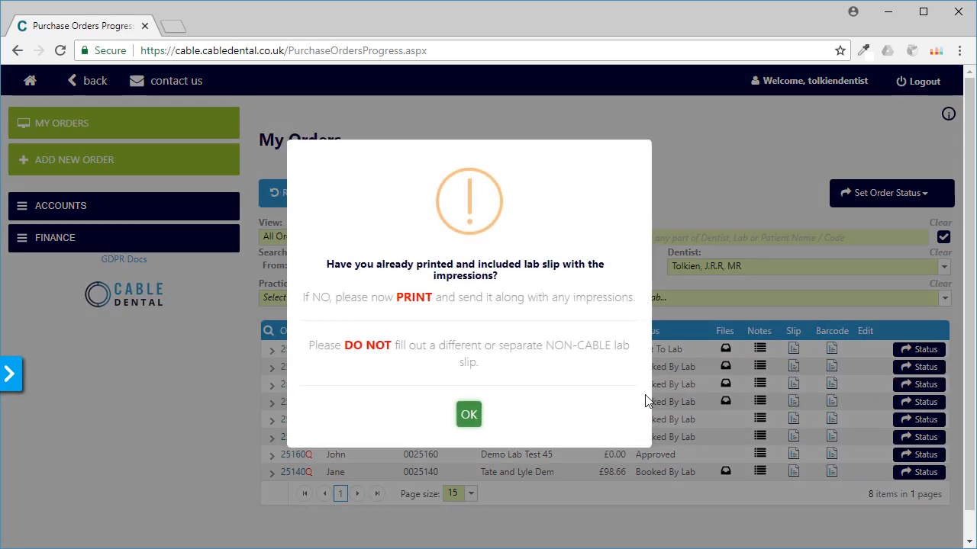
pyautogui.click(468, 415)
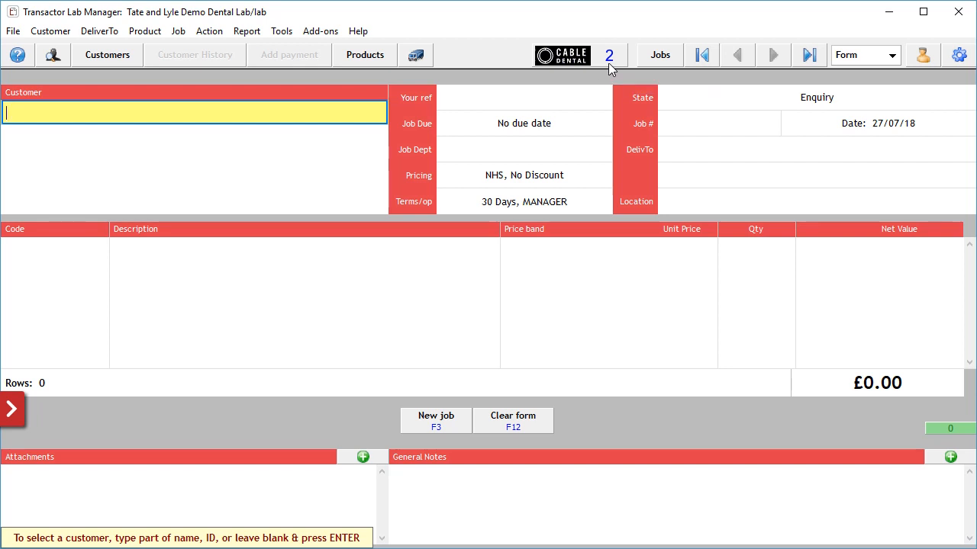
# Step: Switch to Transactor Lab Manager and load the new order's job from the Cable Dental notifications
pyautogui.click(608, 63)
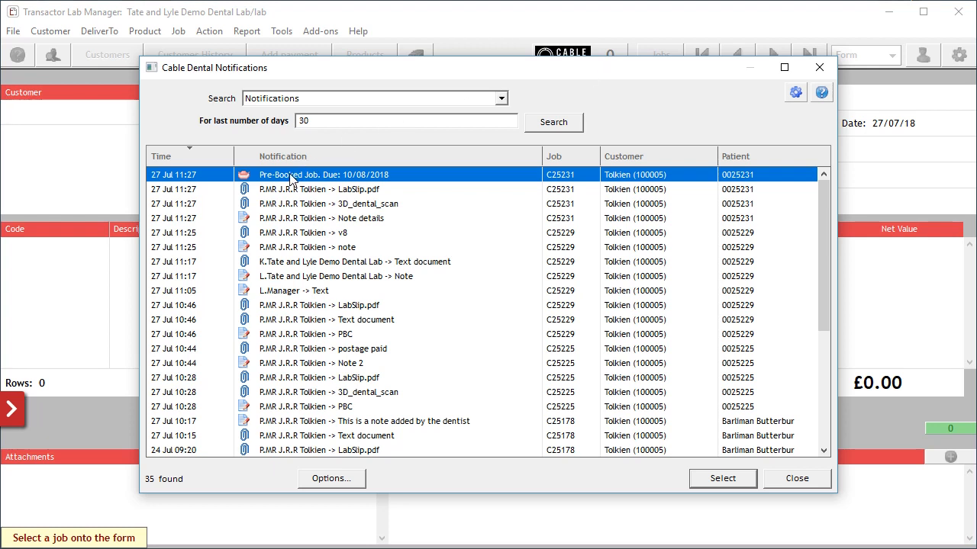
pyautogui.doubleClick(283, 220)
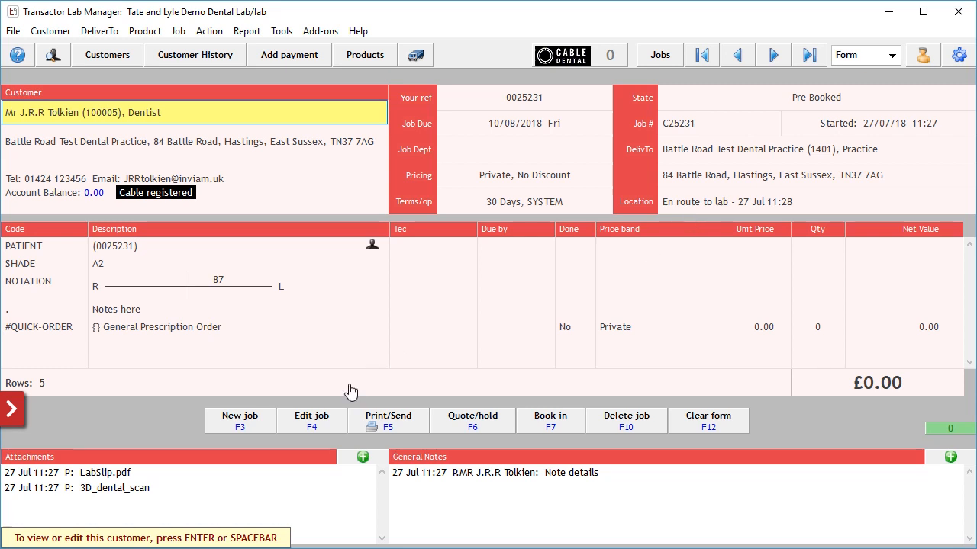
# Step: Look over the job's LabSlip.pdf attachment and the entry window for a new general note, leaving the note empty
pyautogui.click(106, 472)
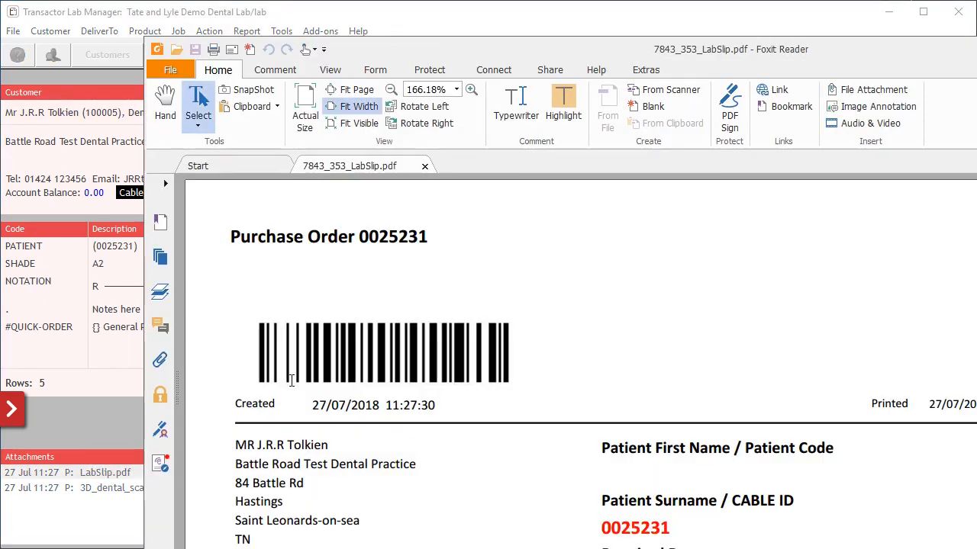
pyautogui.click(976, 48)
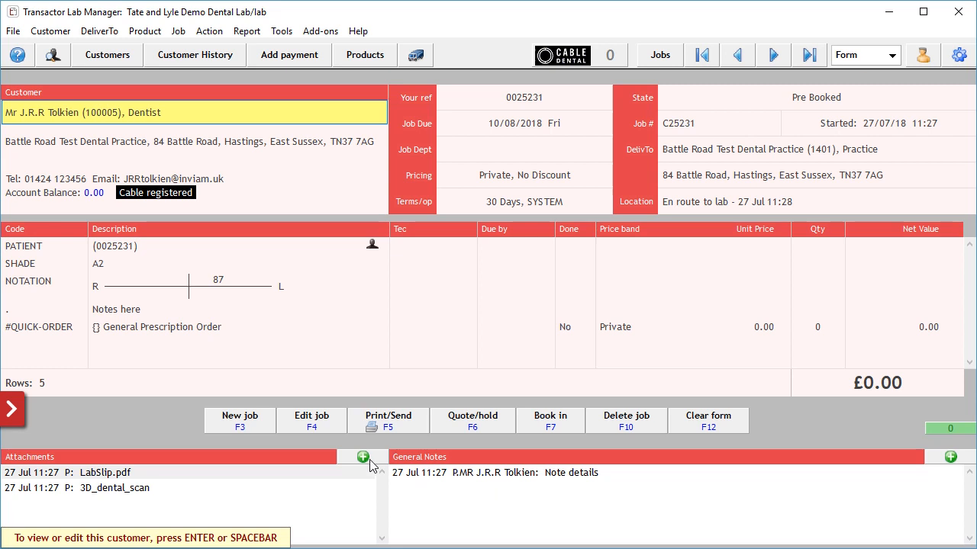
pyautogui.click(950, 458)
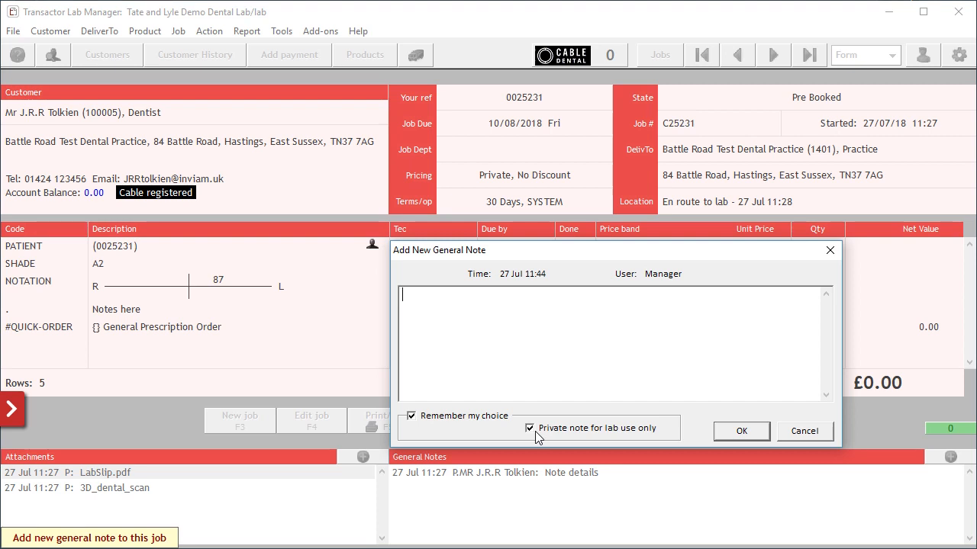
pyautogui.click(741, 431)
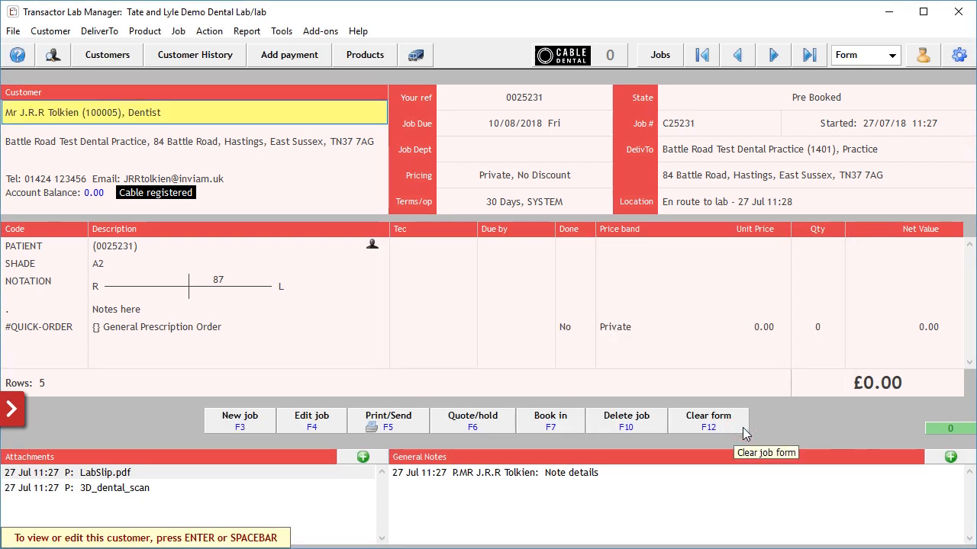
# Step: Edit the job and add product PBC, Porcelain Bonded Crown (non precious), with quantity 1 in the Private price band
pyautogui.click(297, 419)
pyautogui.click(76, 345)
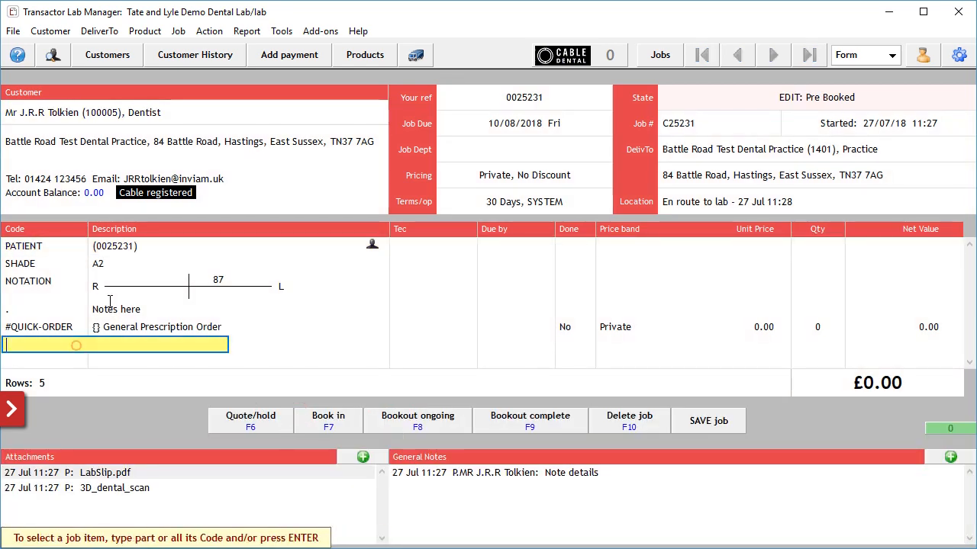
pyautogui.write('pbc')
pyautogui.press('Return')
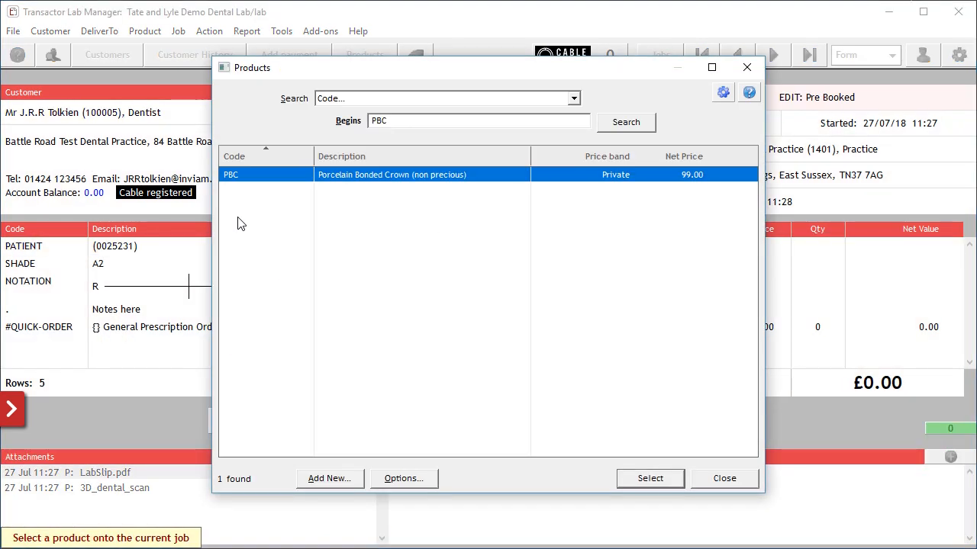
pyautogui.press('Return')
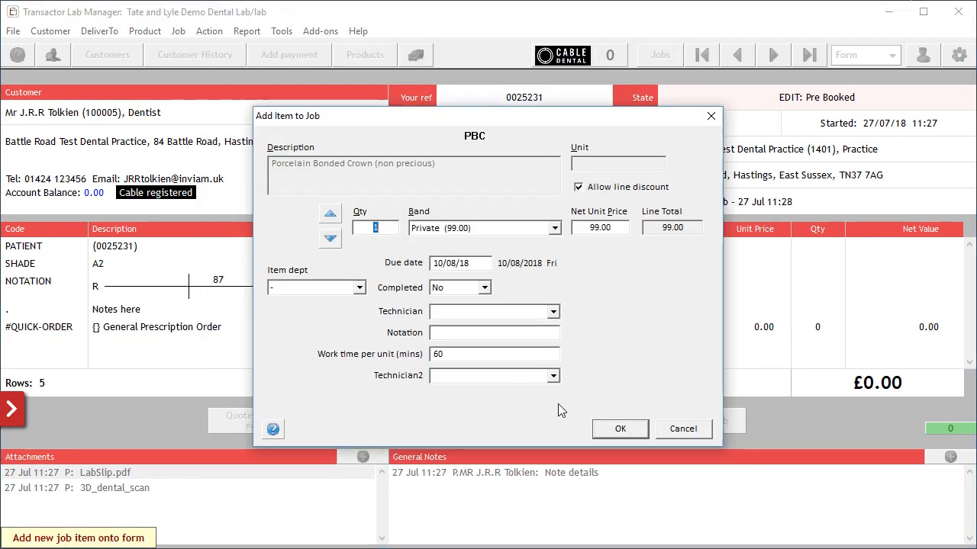
pyautogui.press('Return')
# Step: Set the job's due date to 14/08/2018
pyautogui.click(523, 122)
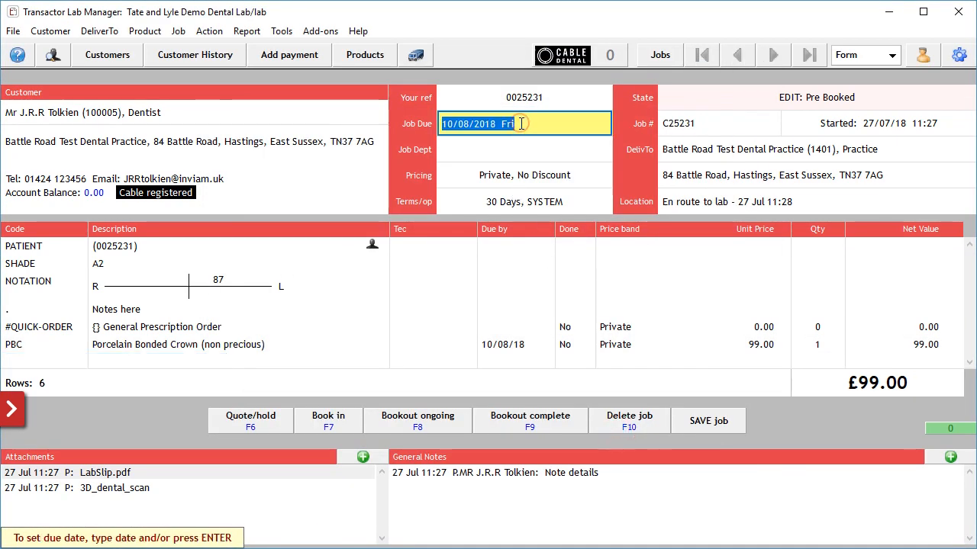
pyautogui.click(521, 123)
pyautogui.click(343, 290)
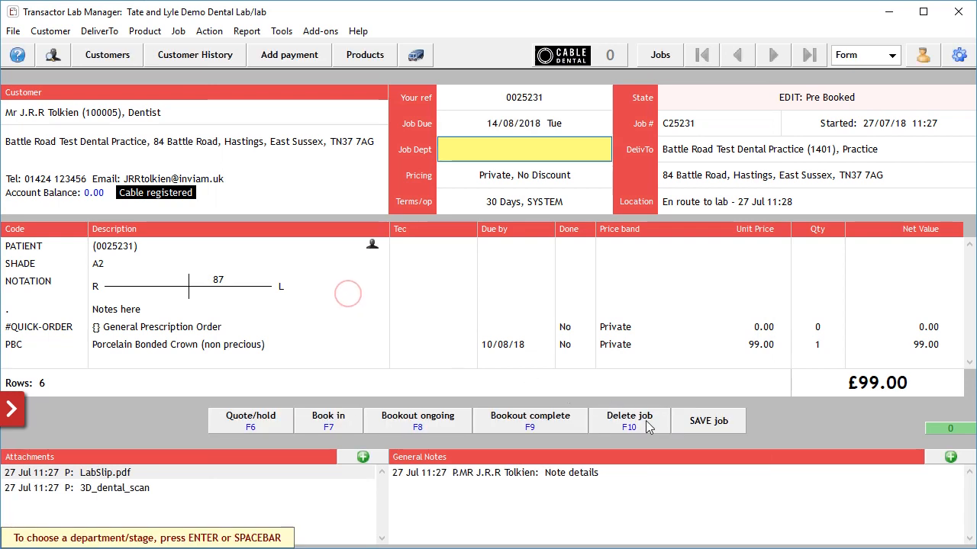
# Step: Book in the job with location At lab and approved for manufacture, removing the Job Ticket from the print list
pyautogui.click(331, 421)
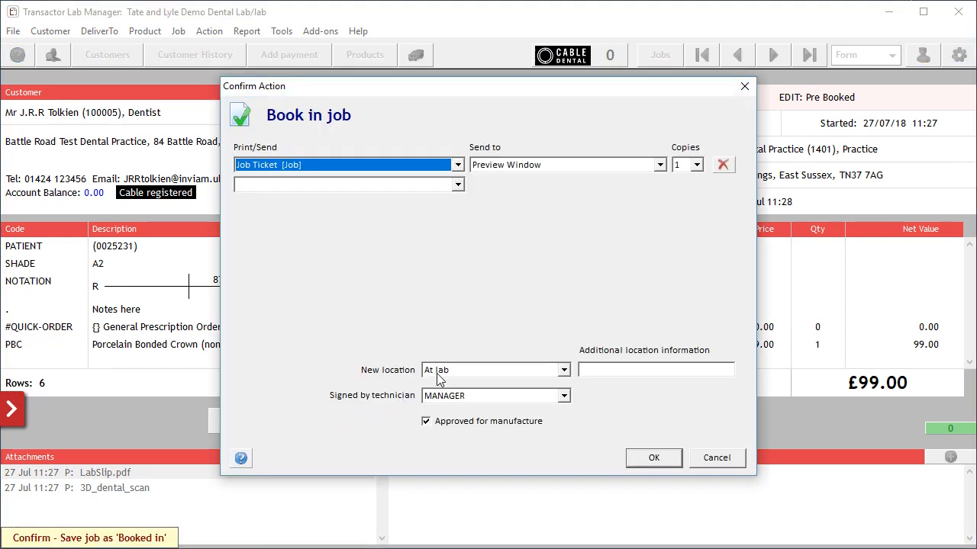
pyautogui.click(721, 165)
pyautogui.click(659, 457)
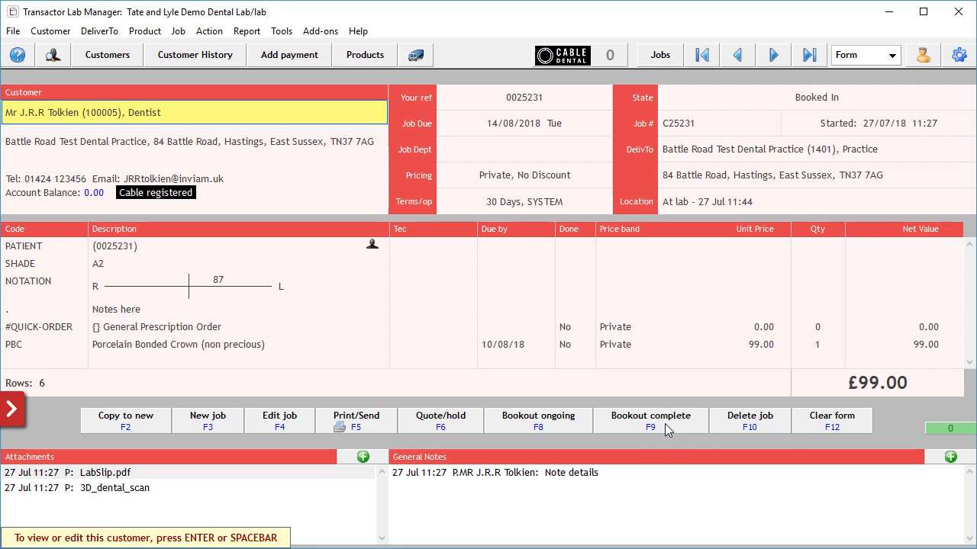
# Step: Check the location details of the booked-in job
pyautogui.doubleClick(689, 202)
pyautogui.click(538, 219)
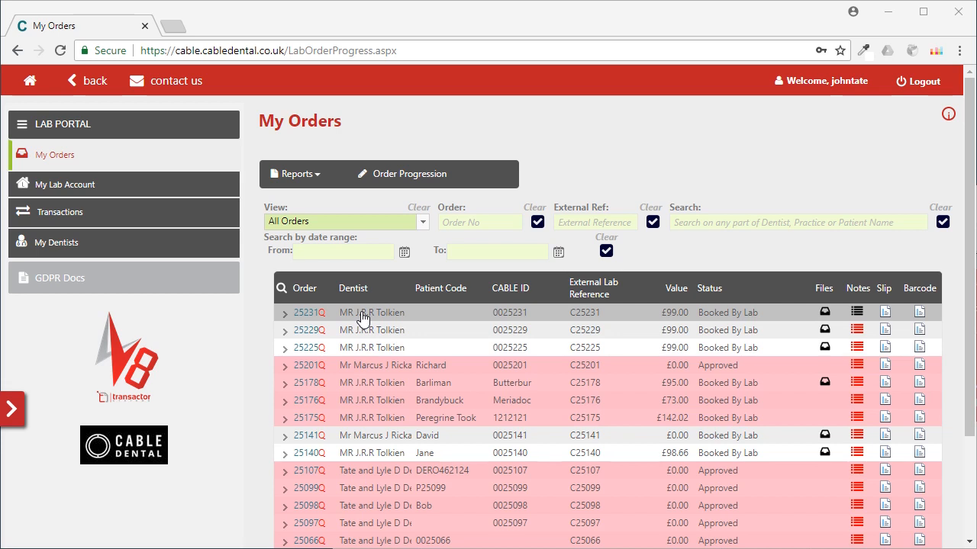
# Step: In the Cable Dental lab portal, view the Non Cable Orders and return the list to All Orders
pyautogui.click(424, 220)
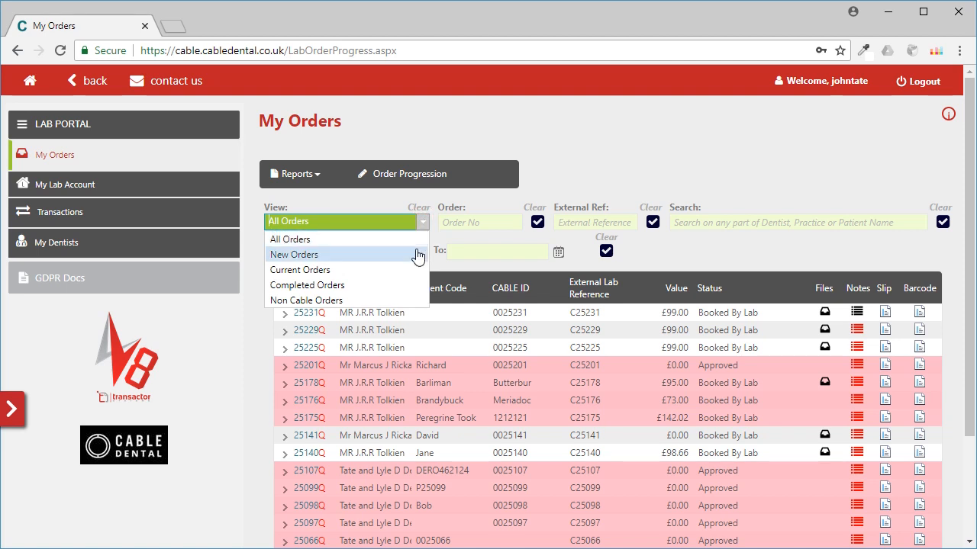
pyautogui.click(405, 305)
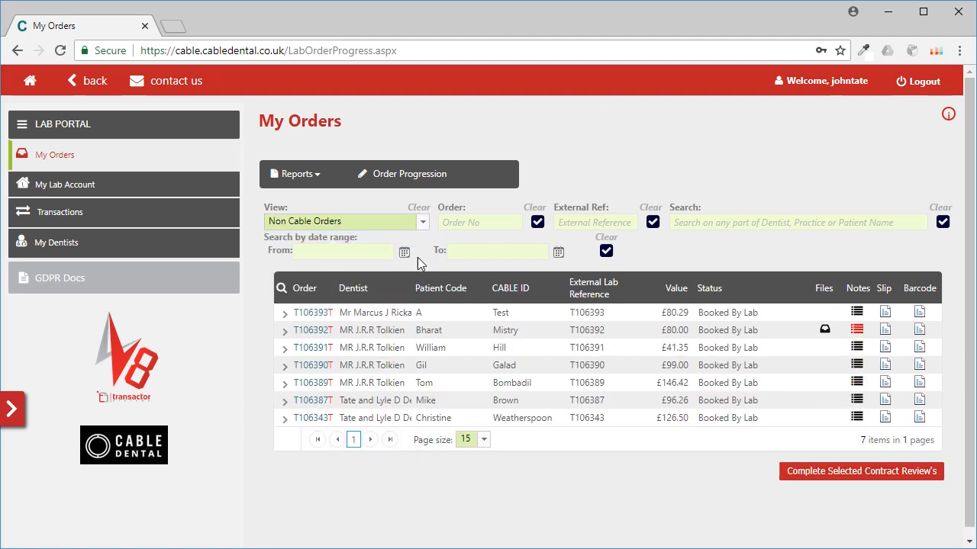
pyautogui.click(422, 220)
pyautogui.click(412, 239)
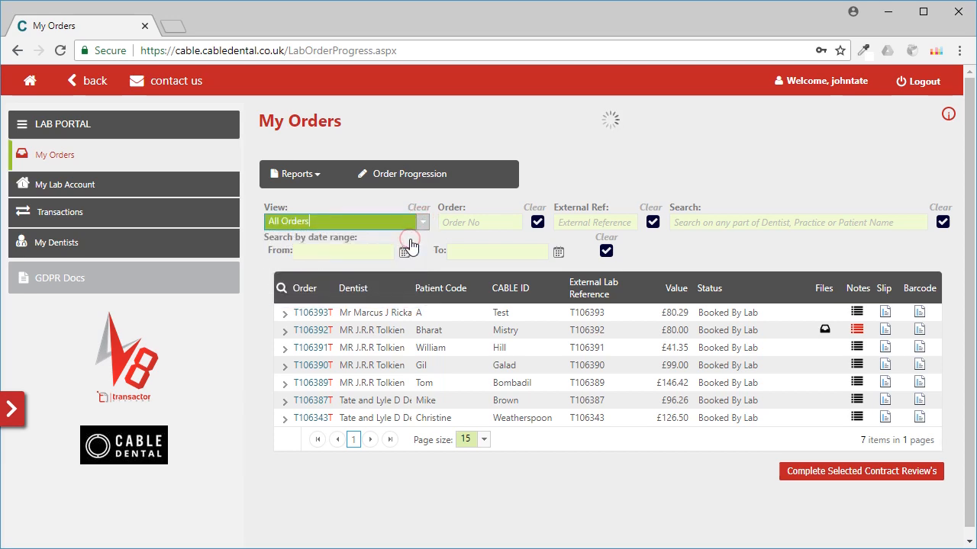
# Step: Open the newest order, add the note "Note 2" for the dentist, and close the order window
pyautogui.click(309, 313)
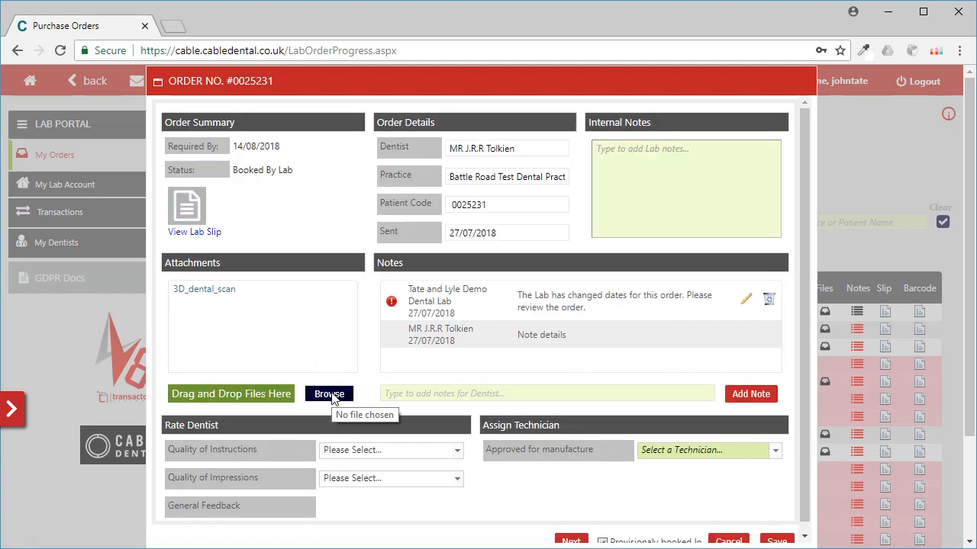
pyautogui.click(404, 394)
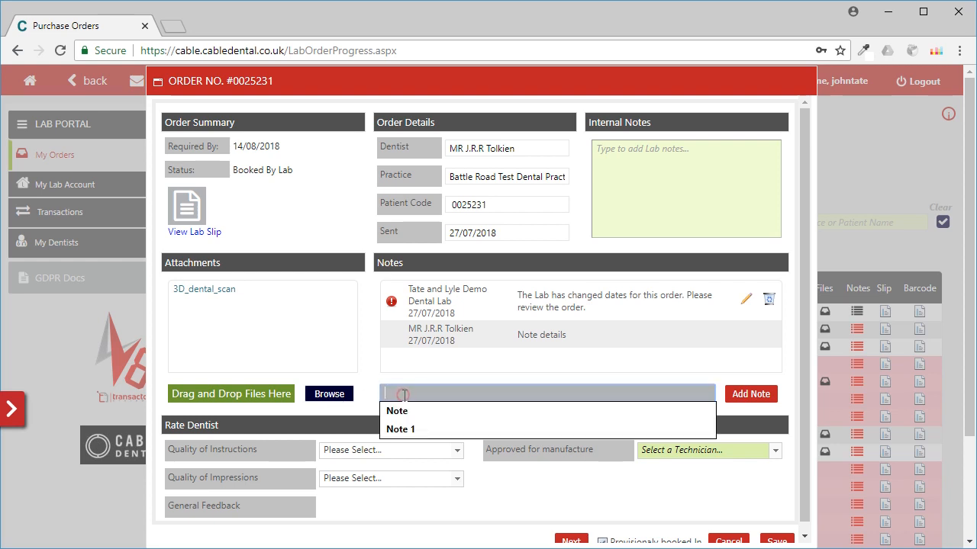
pyautogui.write('Note 2')
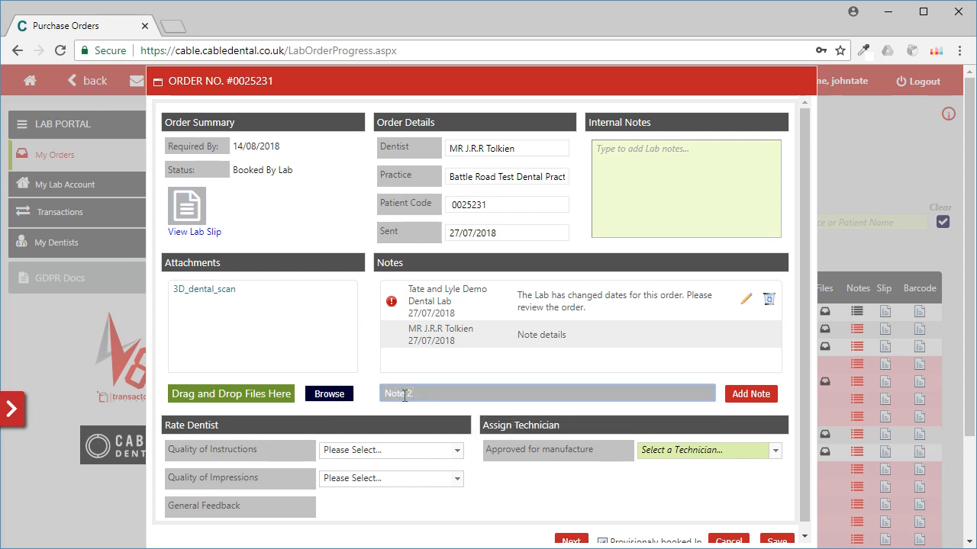
pyautogui.click(738, 395)
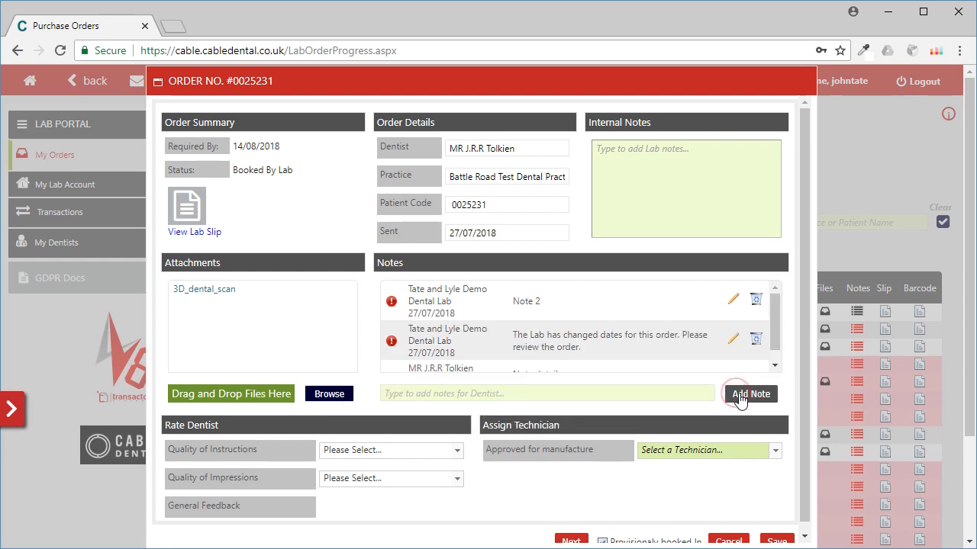
pyautogui.click(729, 541)
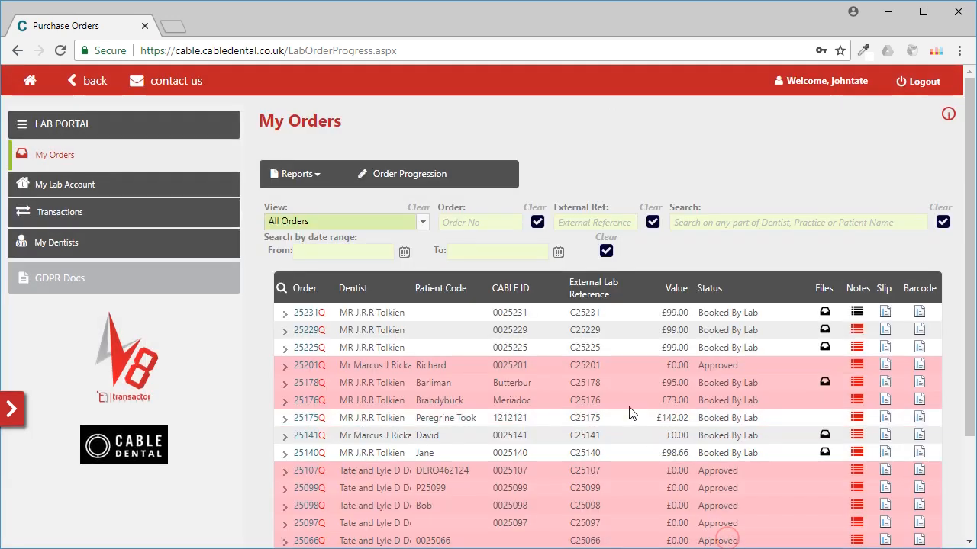
# Step: Look over the list of available reports and the slide-out order number lookup
pyautogui.click(320, 175)
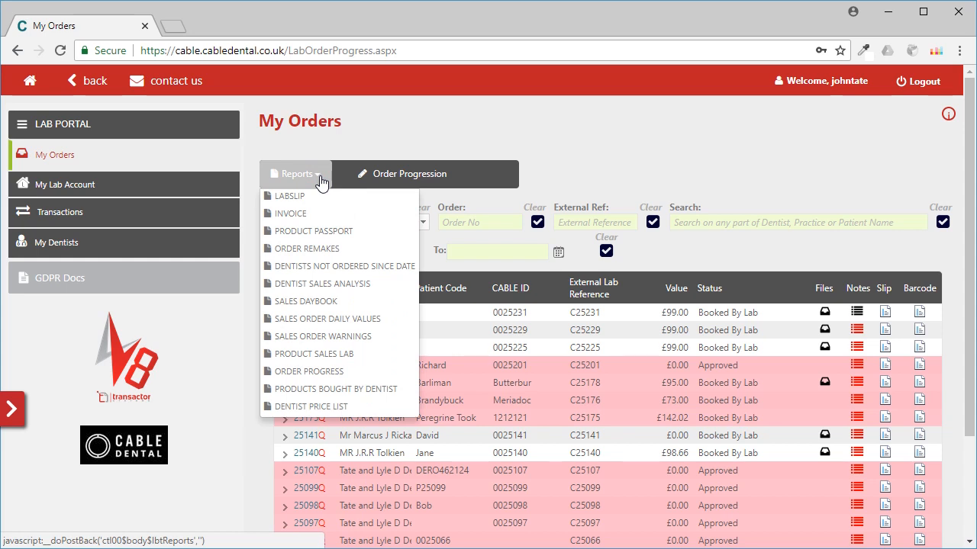
pyautogui.click(320, 182)
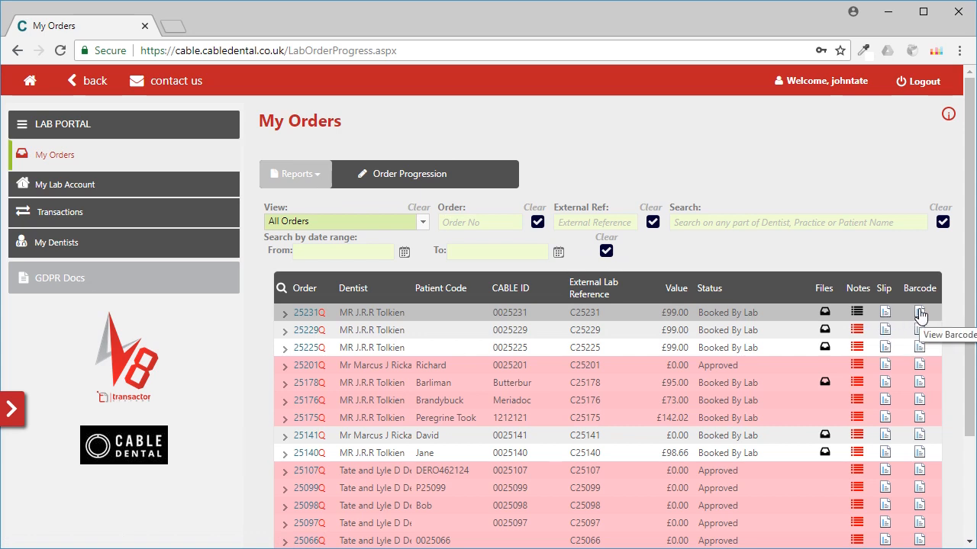
pyautogui.click(17, 415)
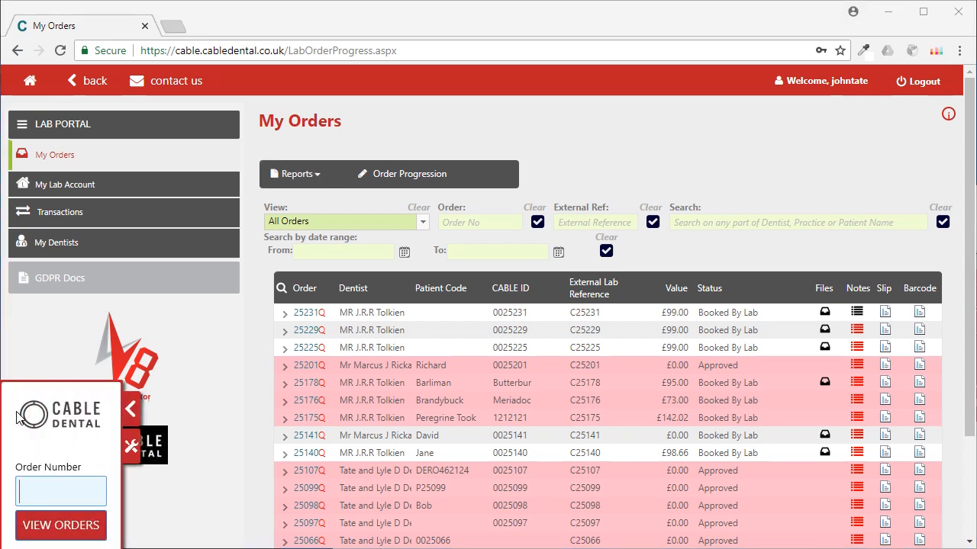
pyautogui.click(131, 412)
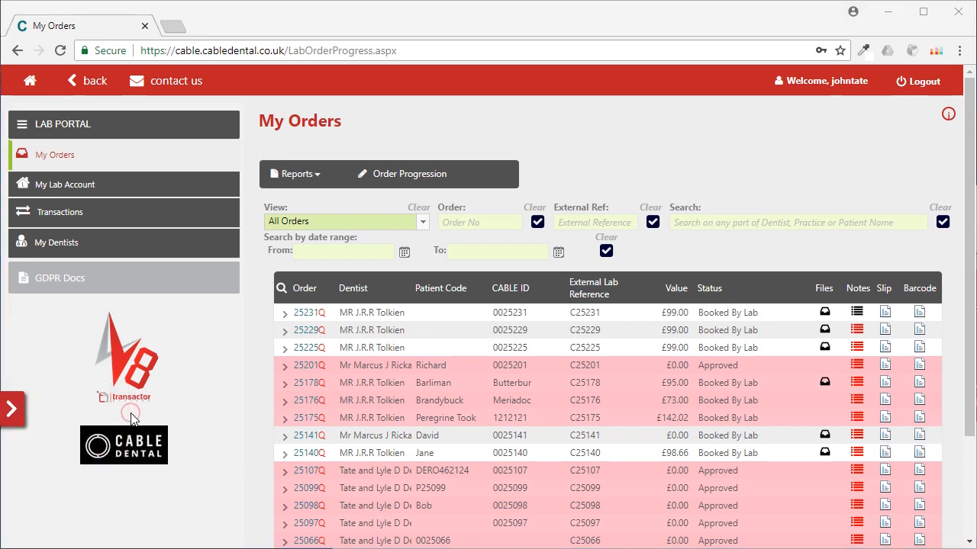